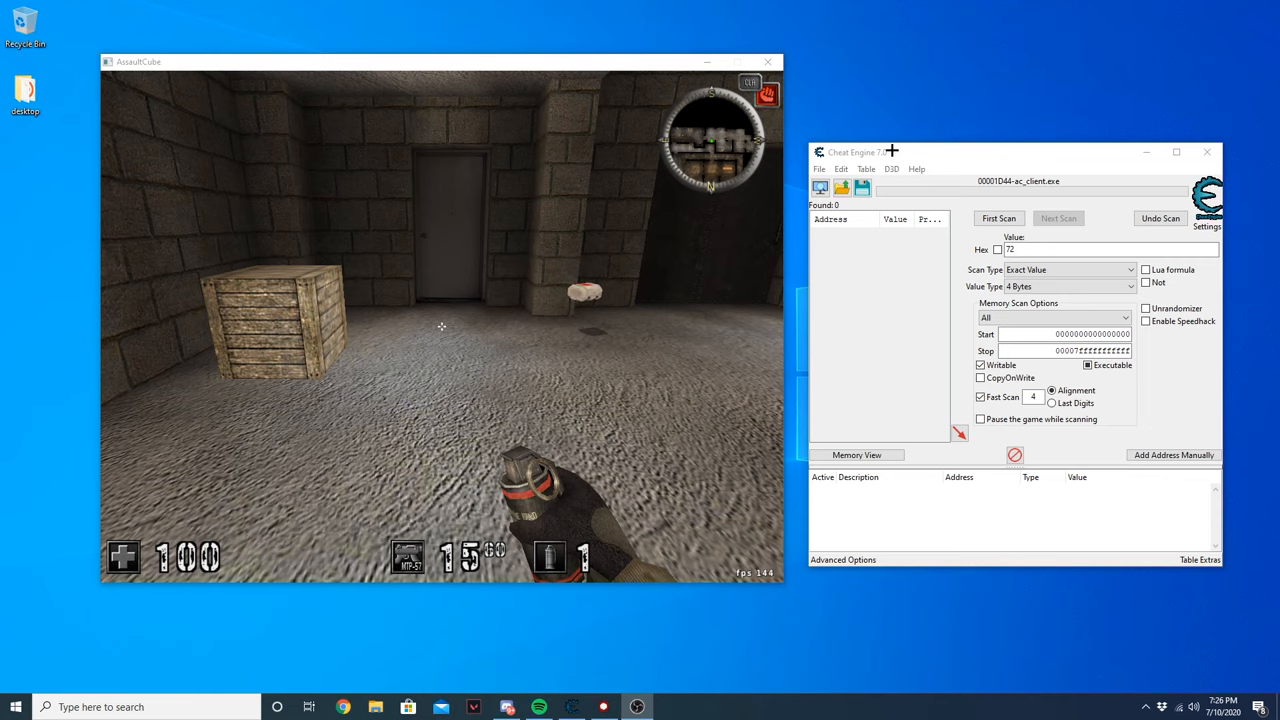
Attach Cheat Engine to the ac_client.exe process from the process list
drag(886, 155, 878, 150)
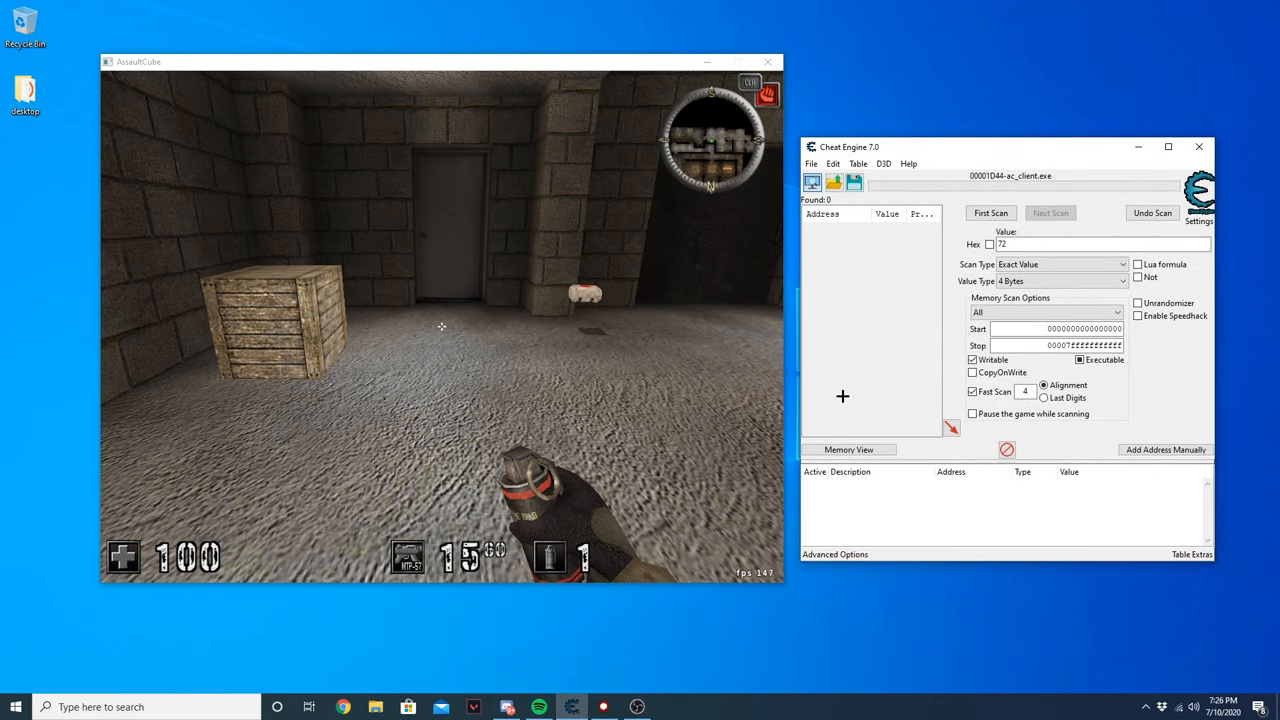
double_click(917, 387)
text(100)
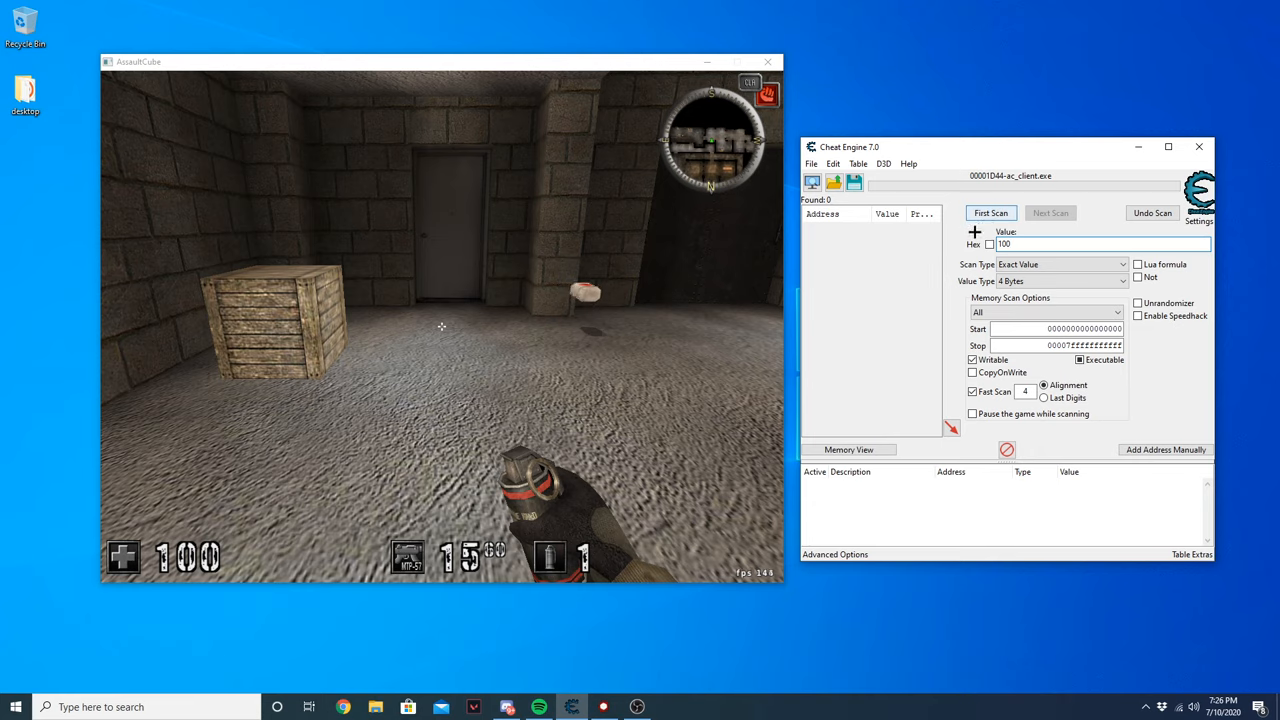
Scan for health 100, take damage in-game, then narrow the results to value 66
click(992, 213)
click(441, 326)
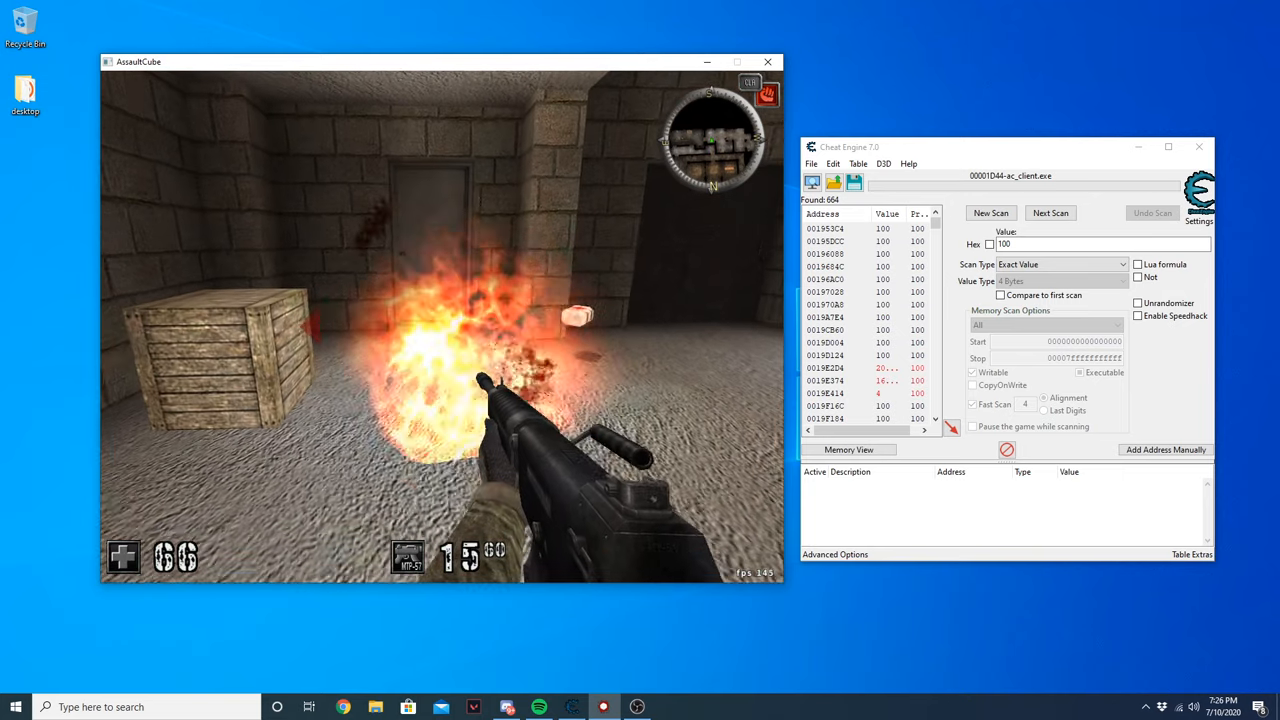
click(992, 246)
text(66)
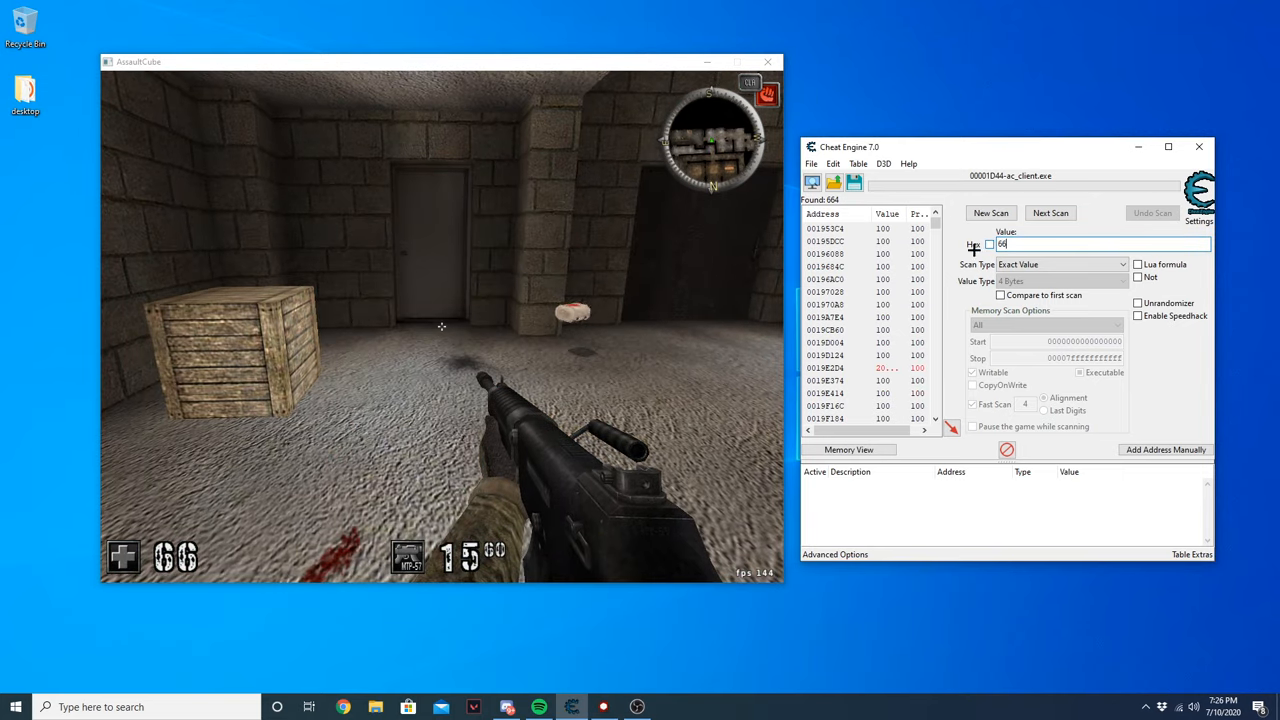
click(1050, 213)
click(830, 229)
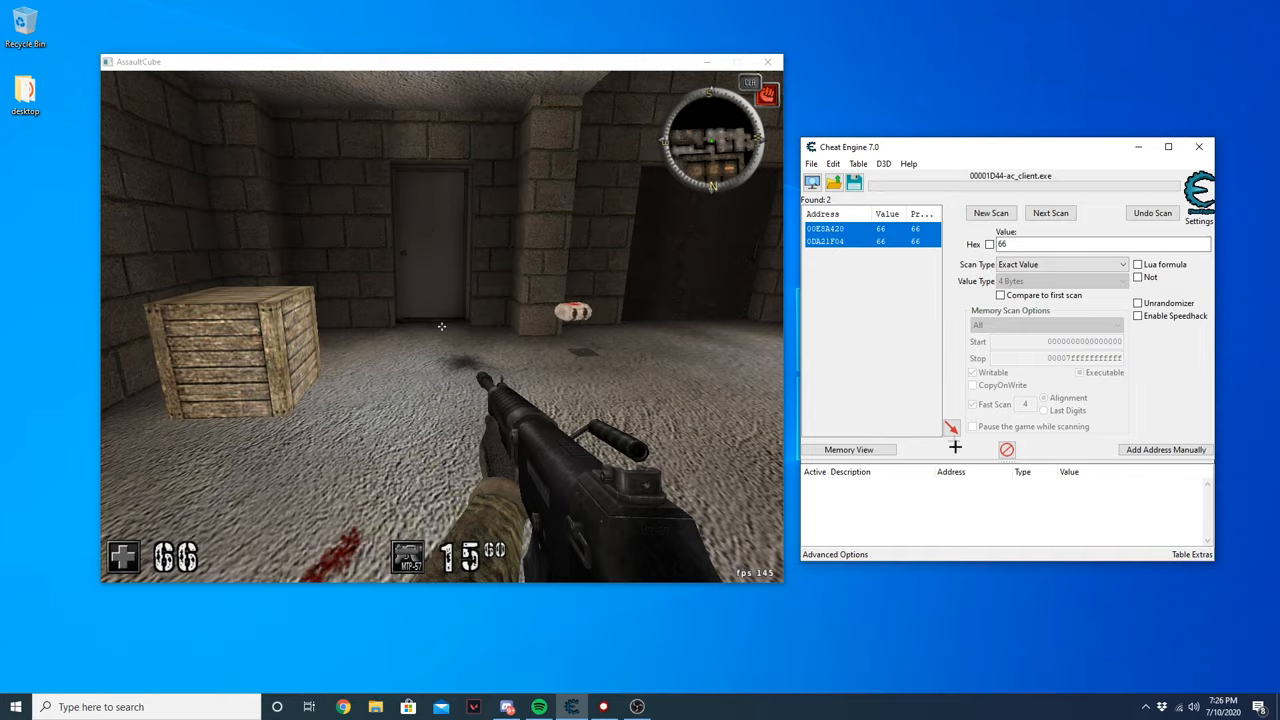
Add both remaining addresses to the table and check them against the in-game health
click(951, 427)
click(972, 484)
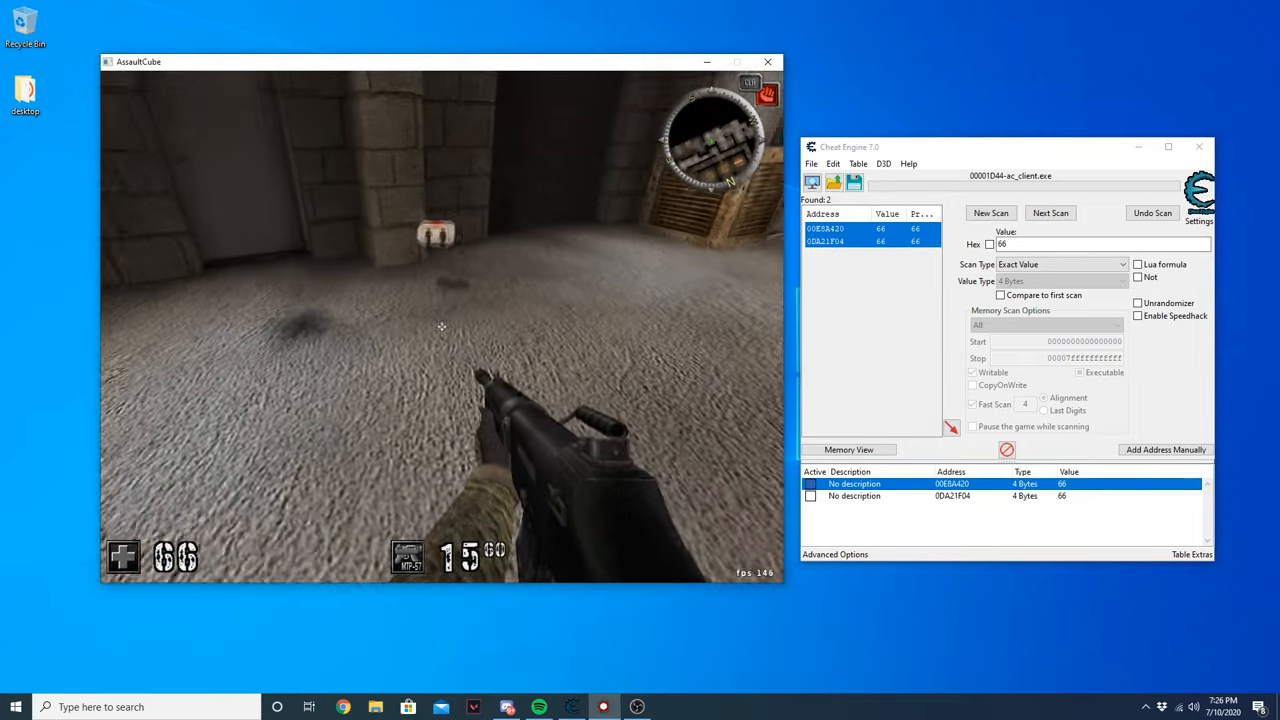
click(847, 496)
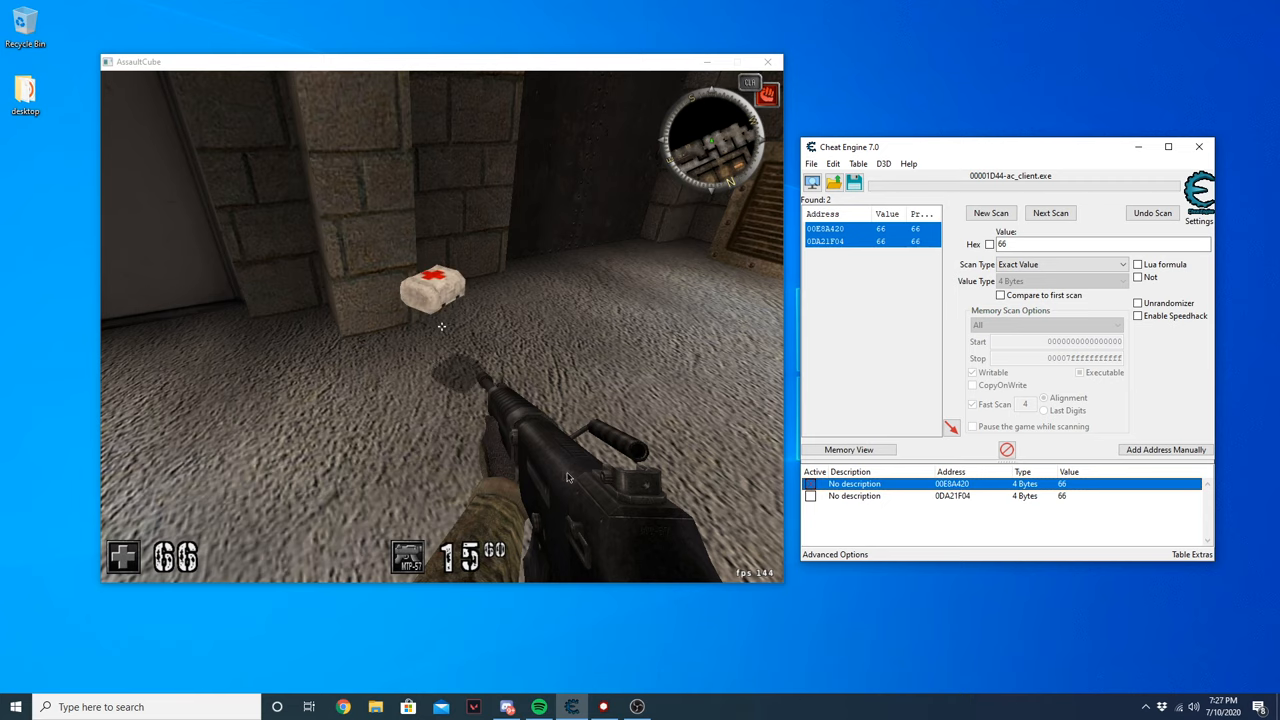
click(459, 487)
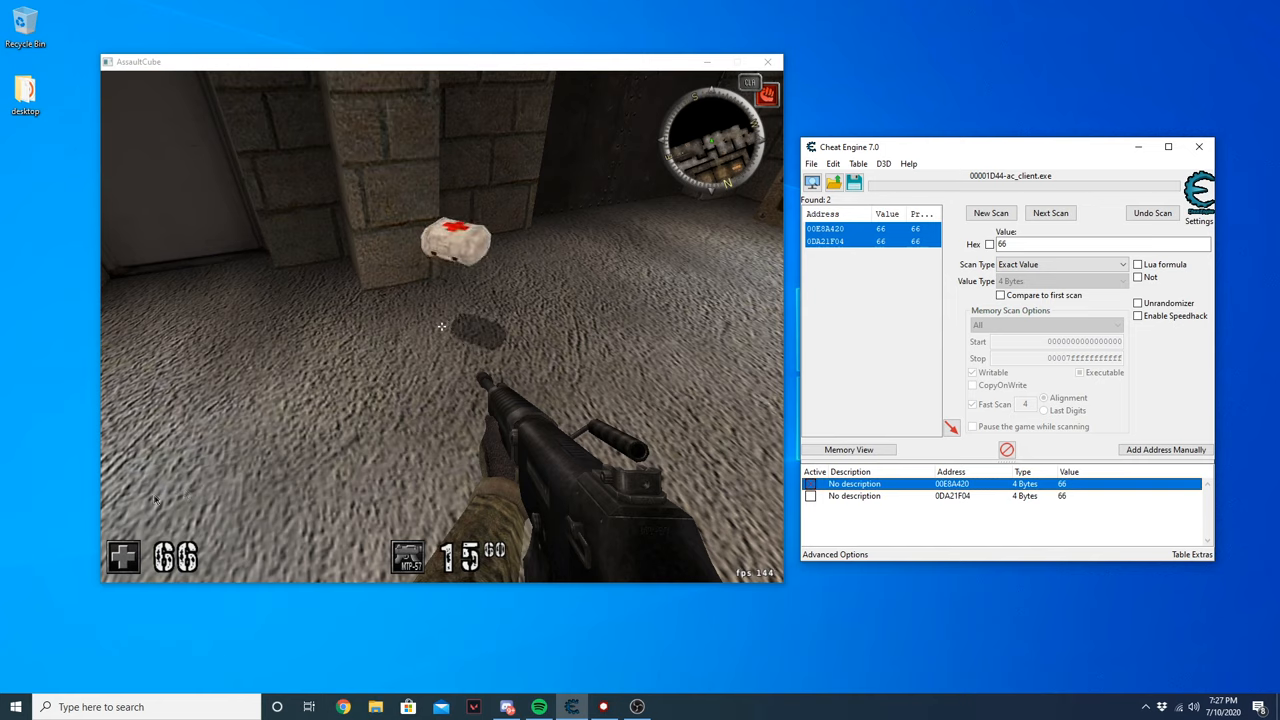
click(187, 535)
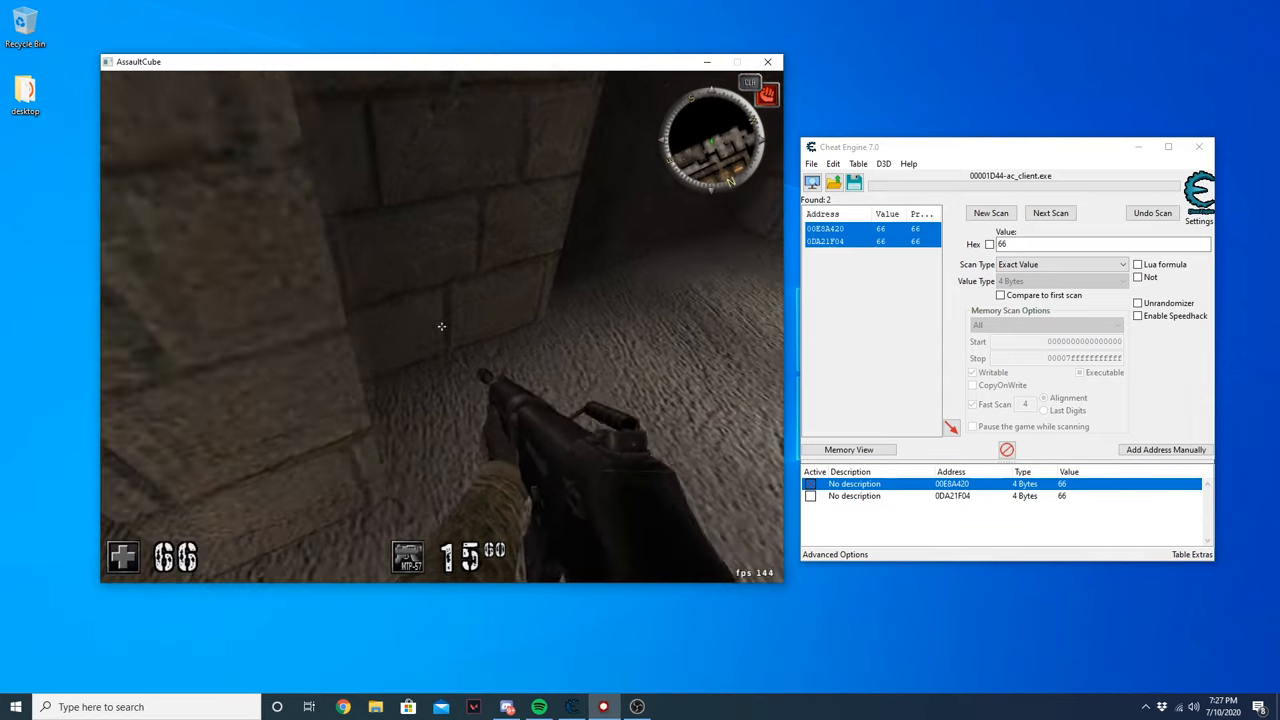
key(alt+Tab)
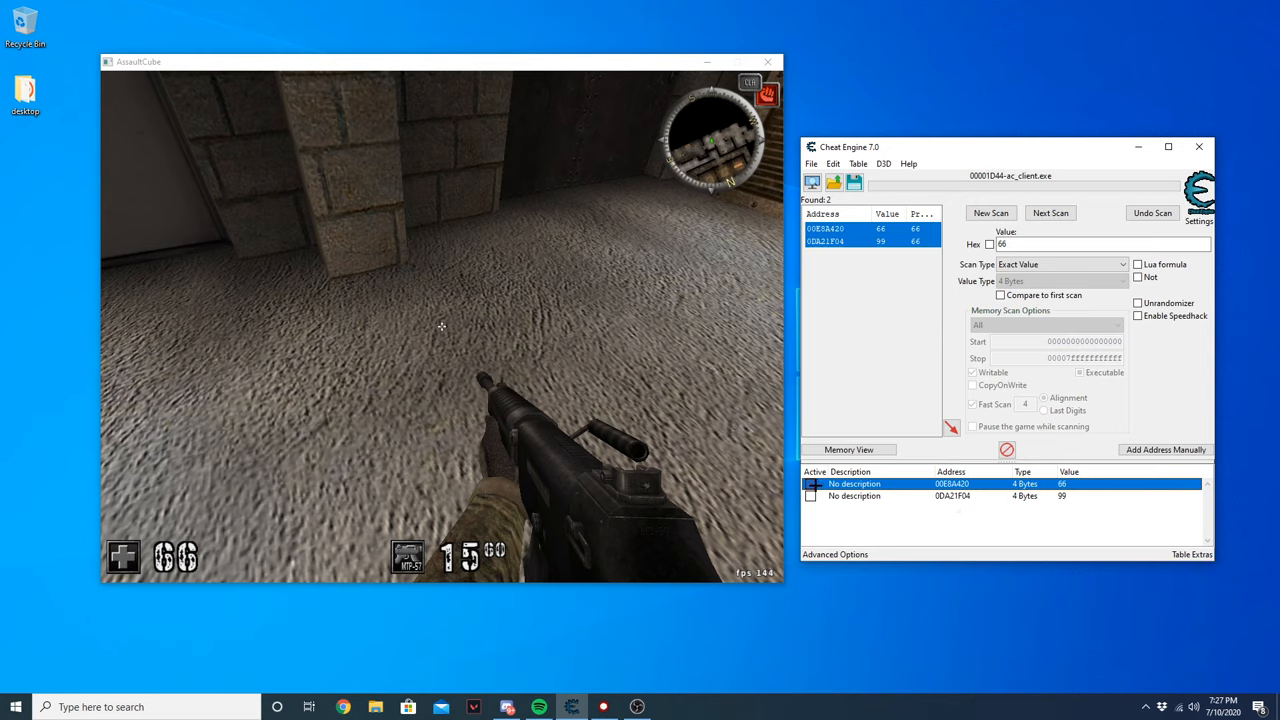
right_click(948, 483)
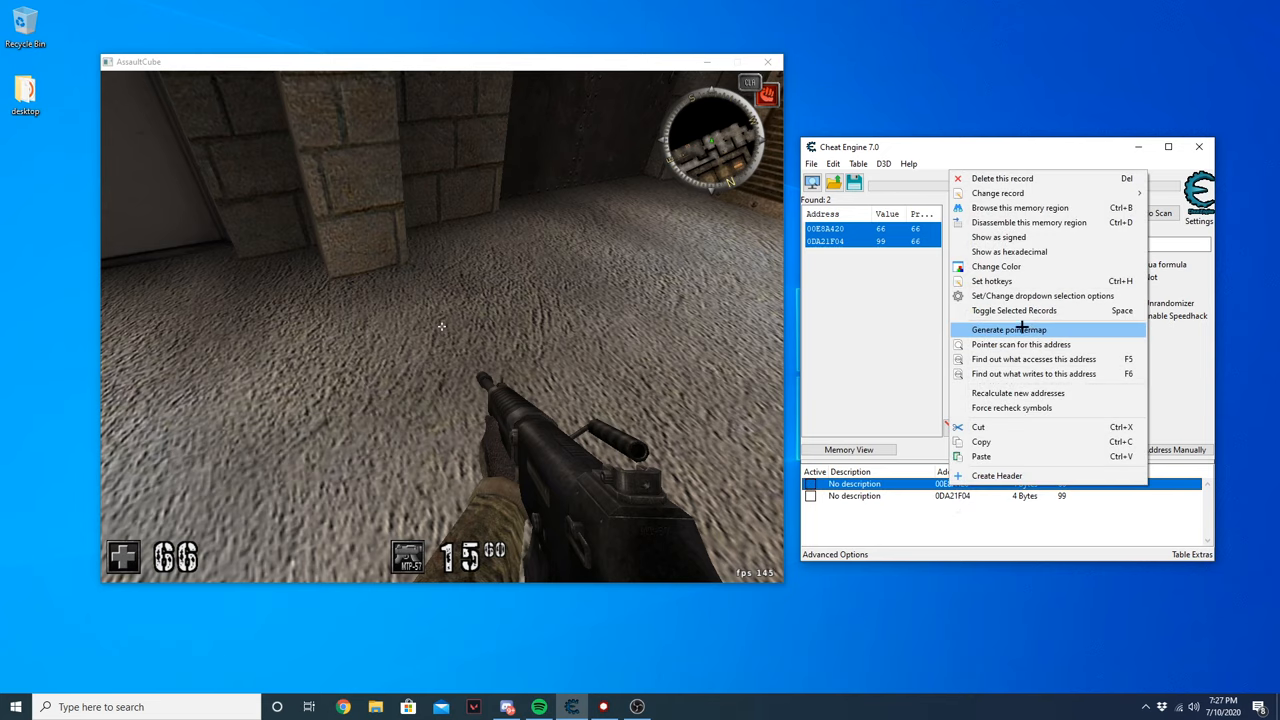
Trace what accesses the health address and inspect the first instruction's ebx base register
click(1021, 359)
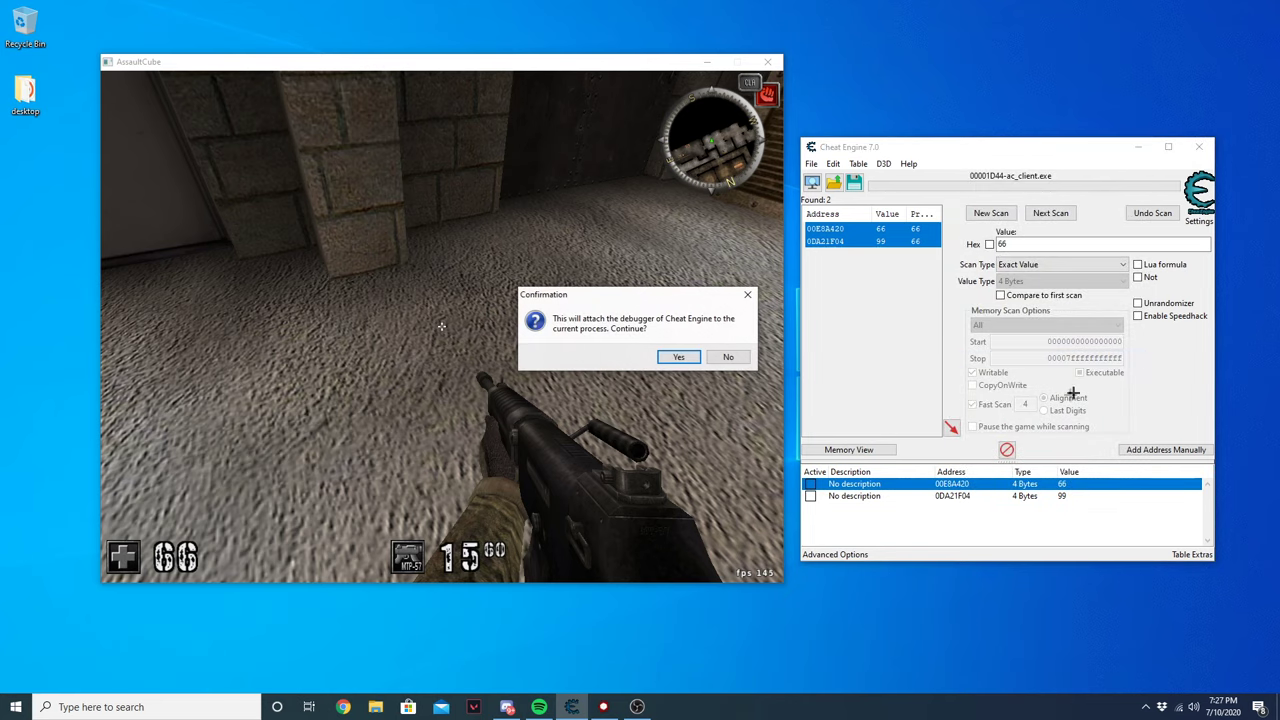
click(679, 358)
click(850, 261)
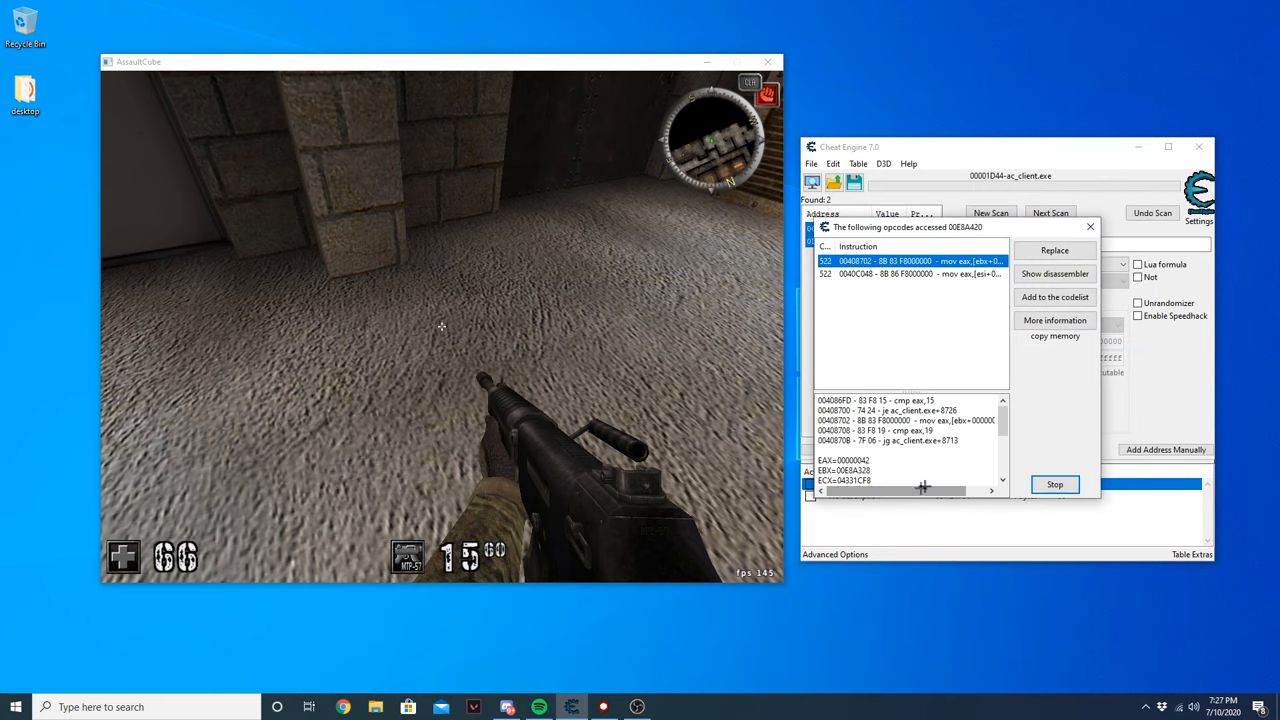
drag(920, 490, 950, 490)
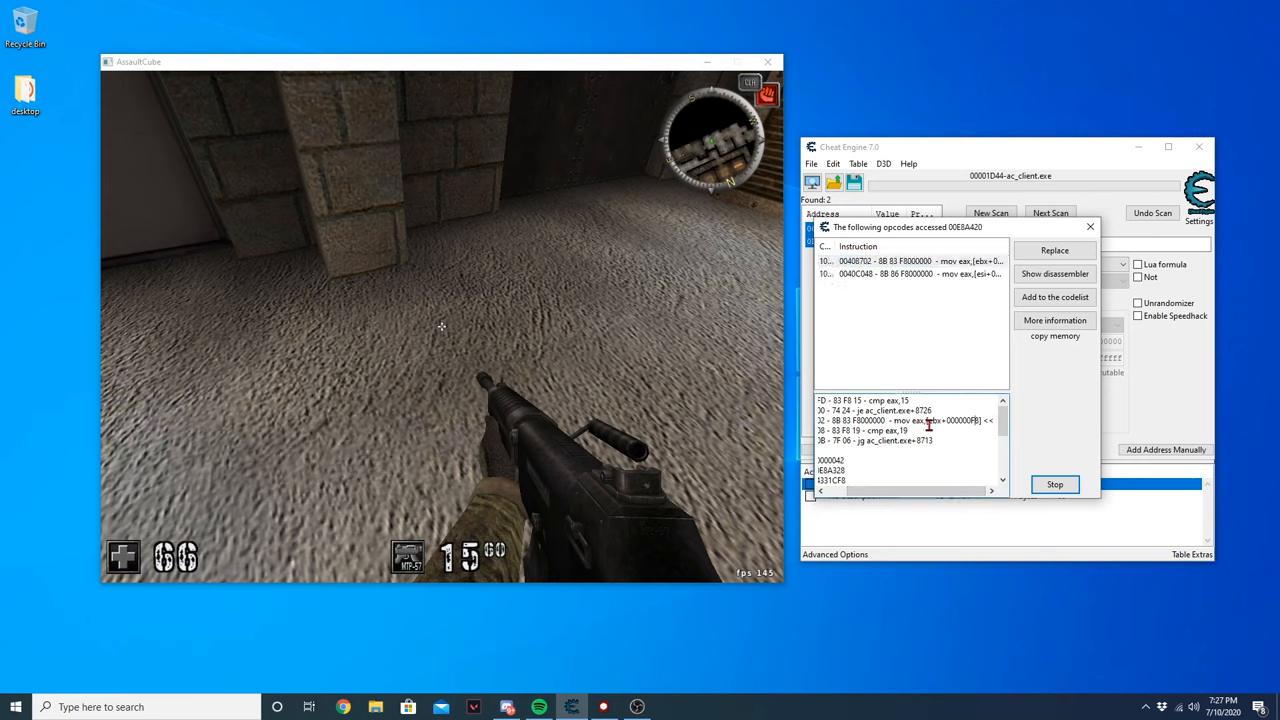
drag(927, 421, 966, 421)
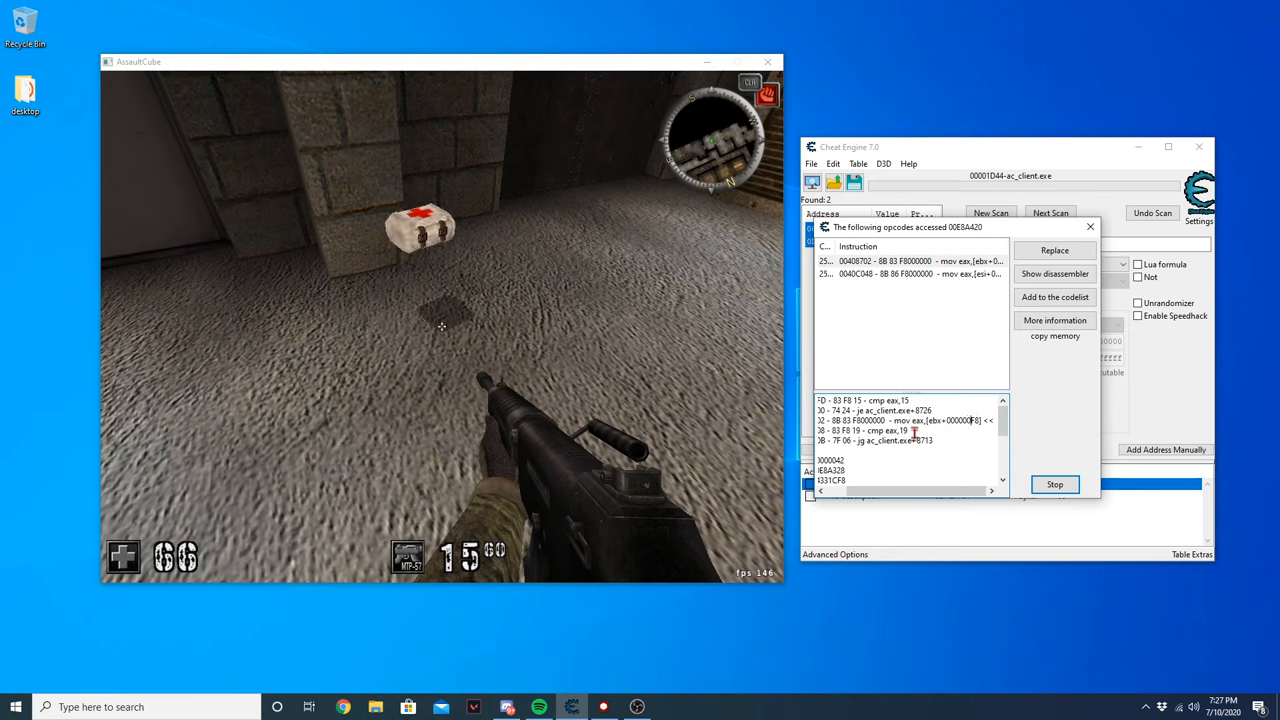
double_click(931, 421)
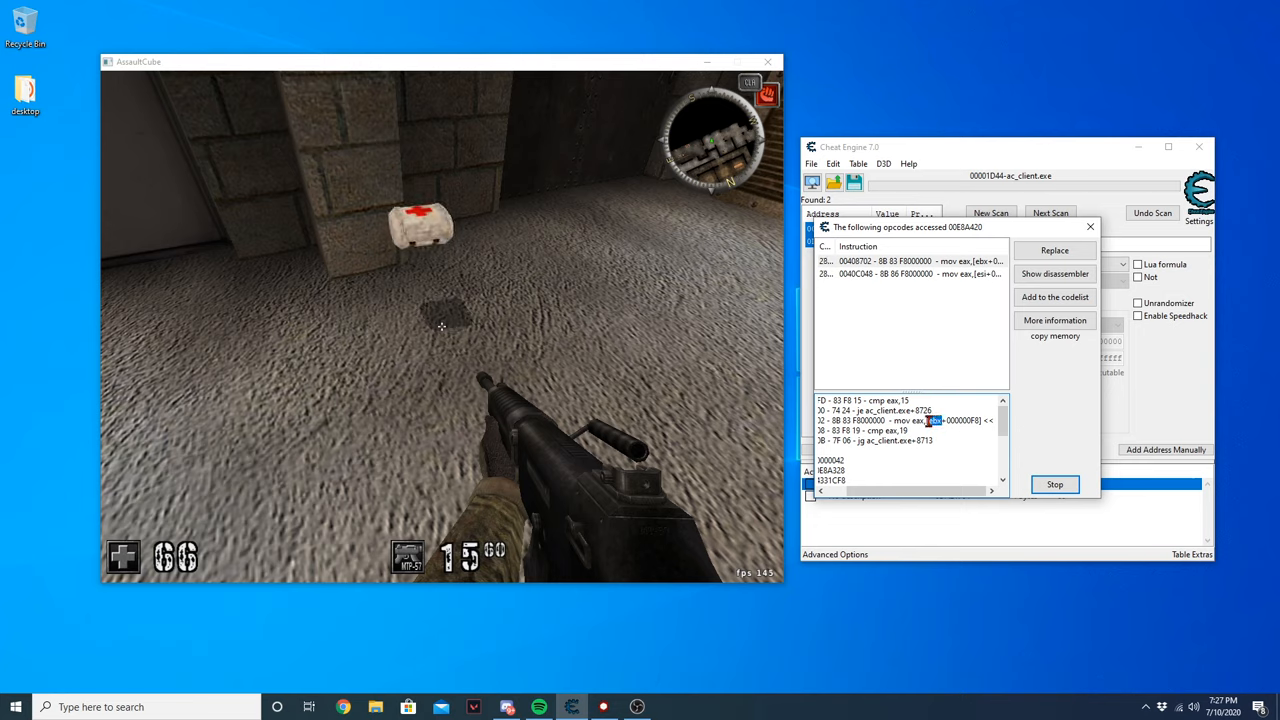
Inspect the second instruction at 0040C048, noting offset F8 and the ESI value, then stop tracing
click(974, 274)
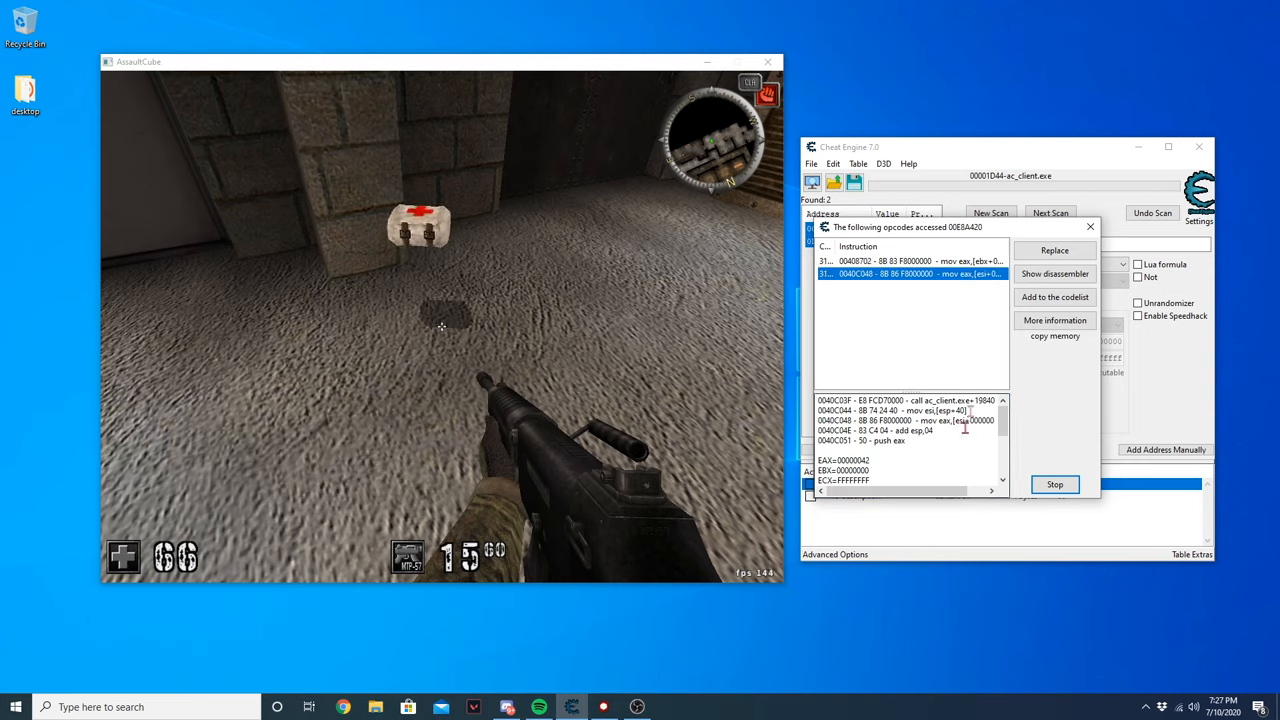
drag(925, 495, 948, 495)
double_click(975, 420)
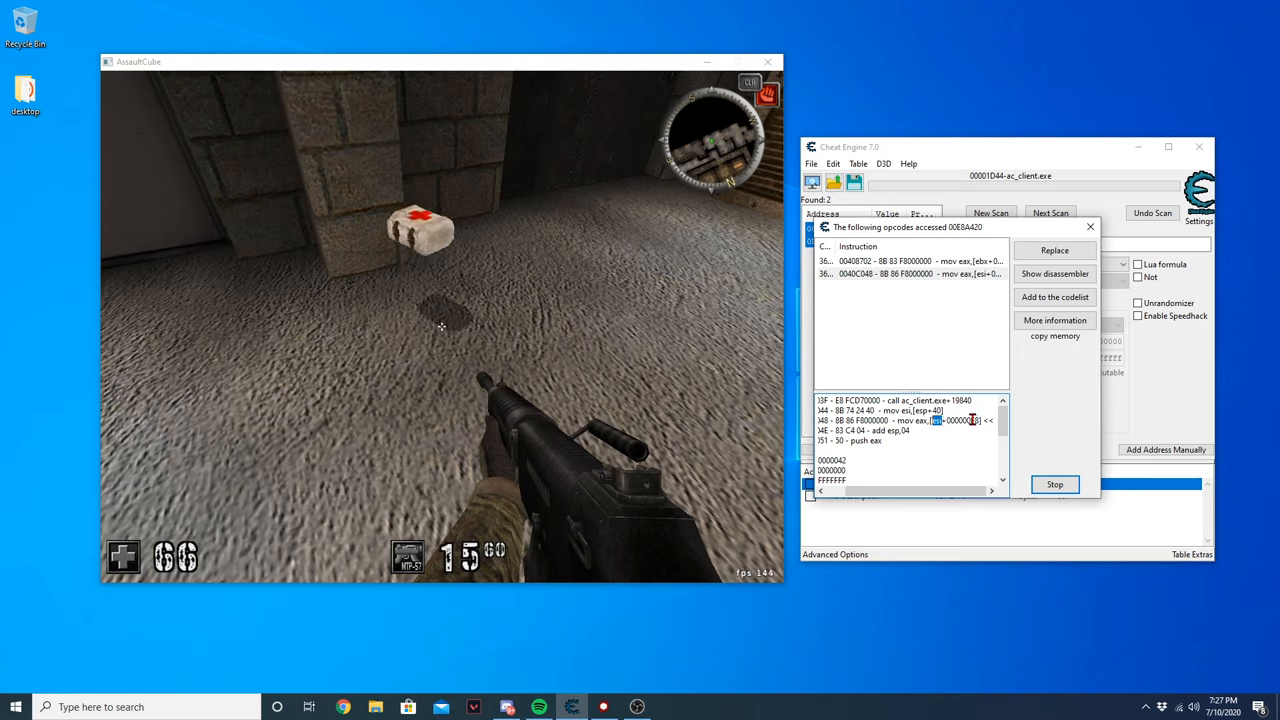
click(974, 420)
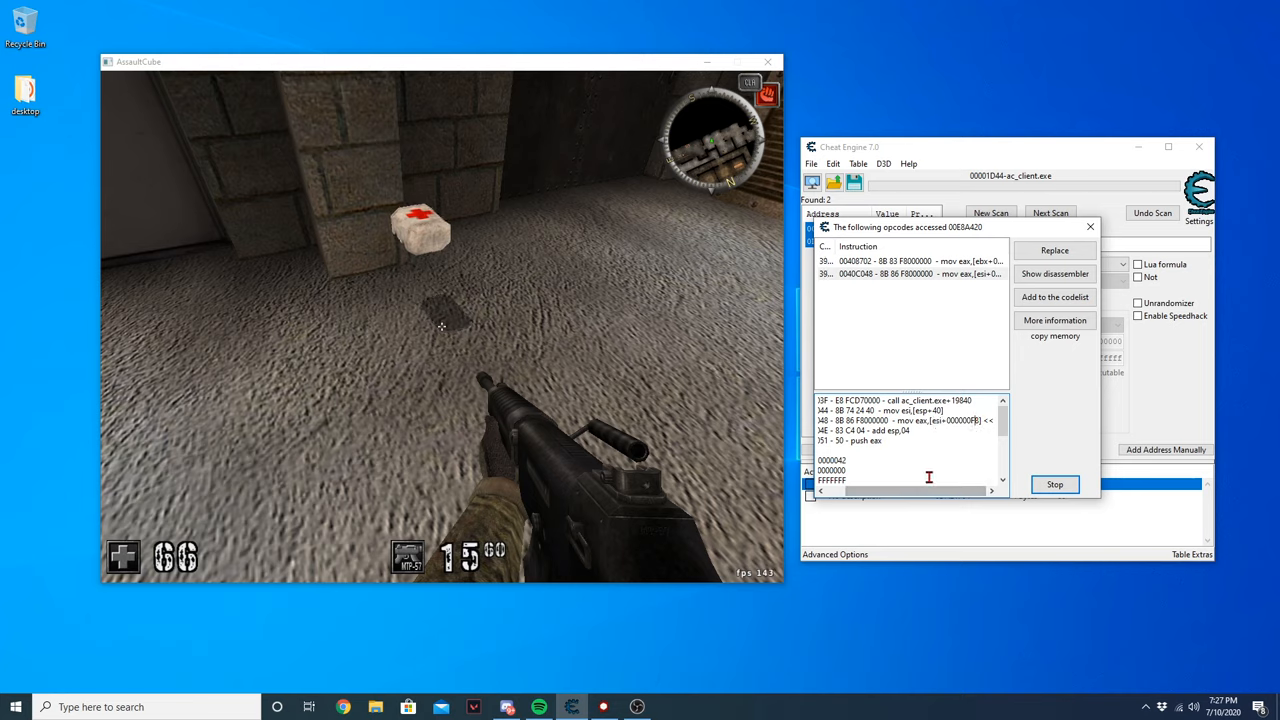
drag(960, 491, 850, 491)
scroll(858, 450, down, 2)
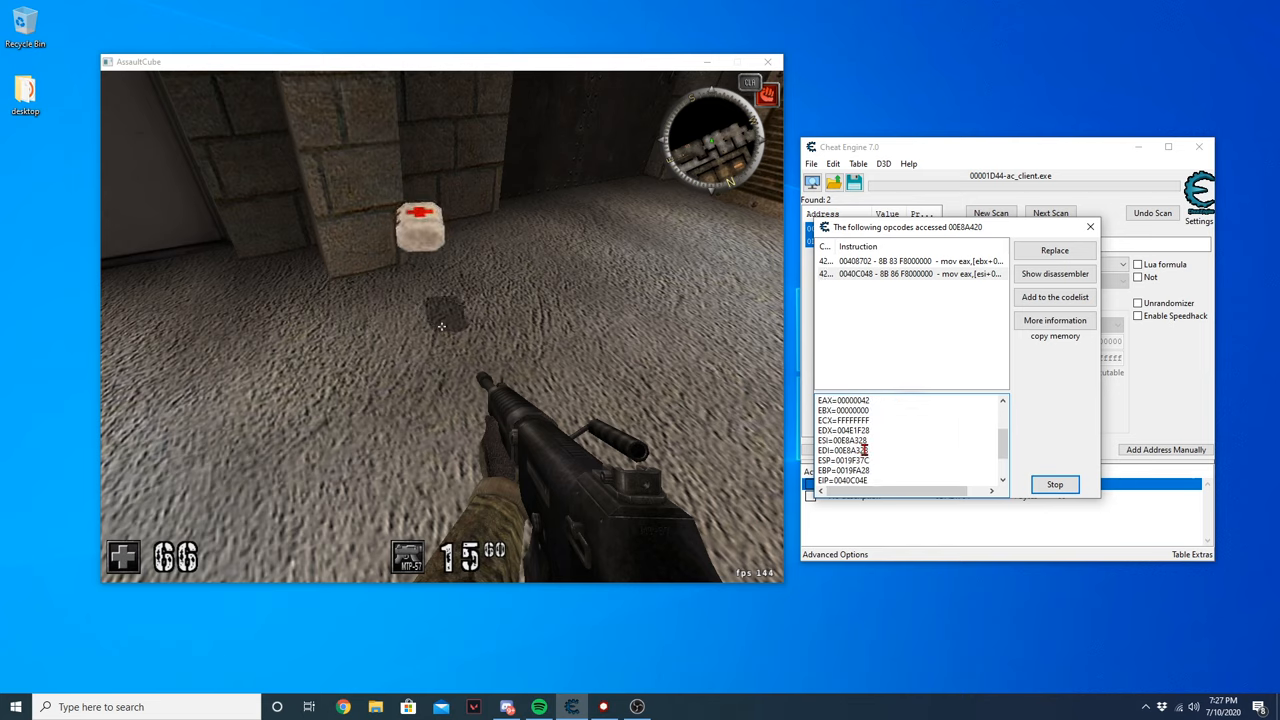
drag(872, 440, 846, 441)
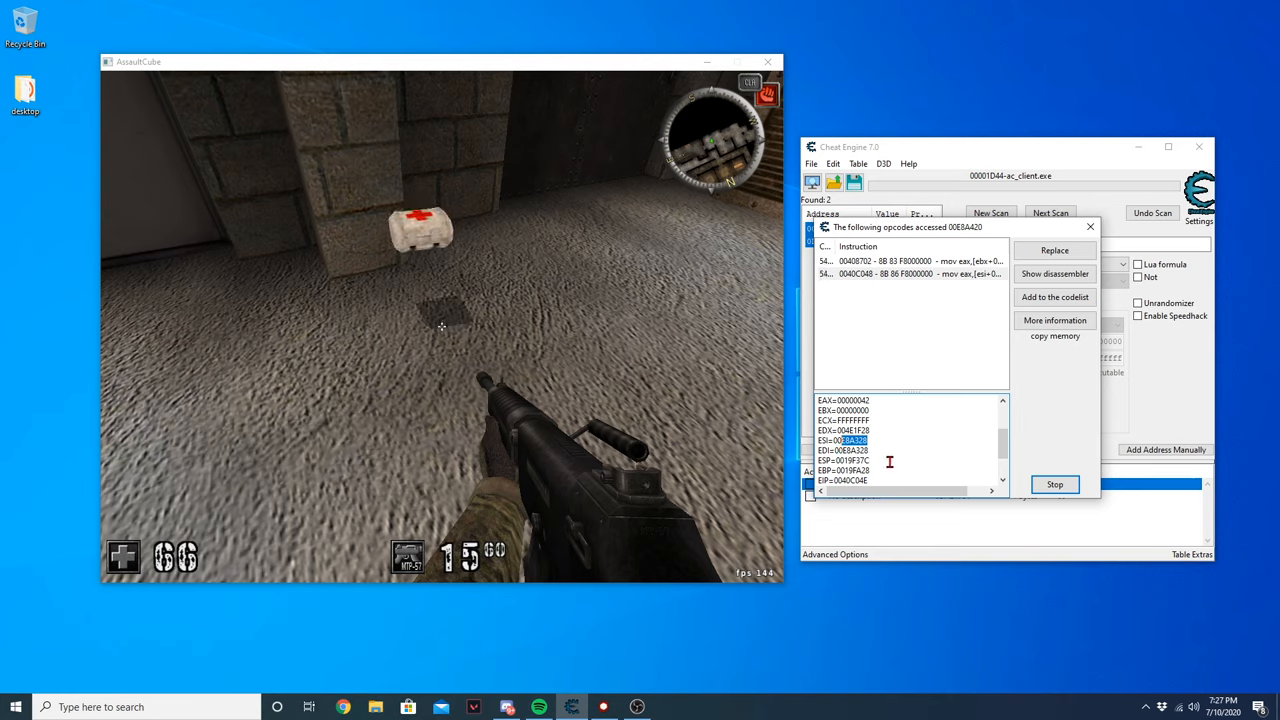
scroll(893, 461, up, 2)
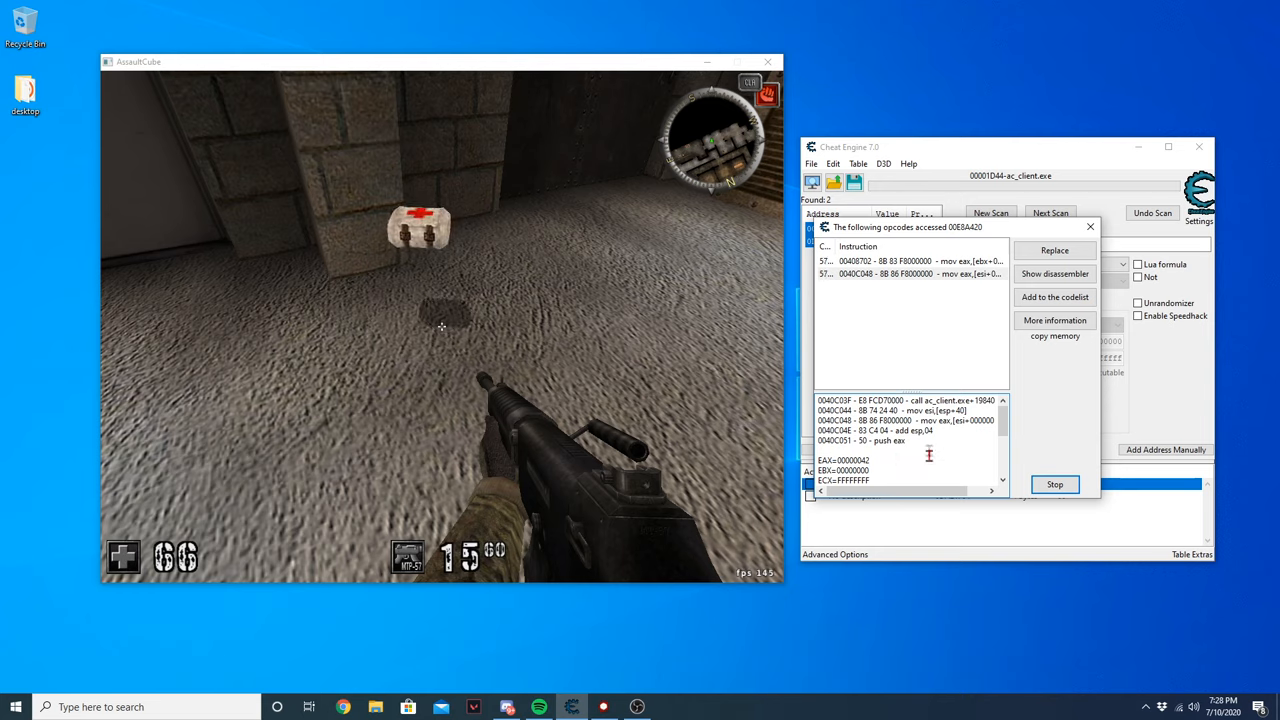
drag(928, 490, 951, 488)
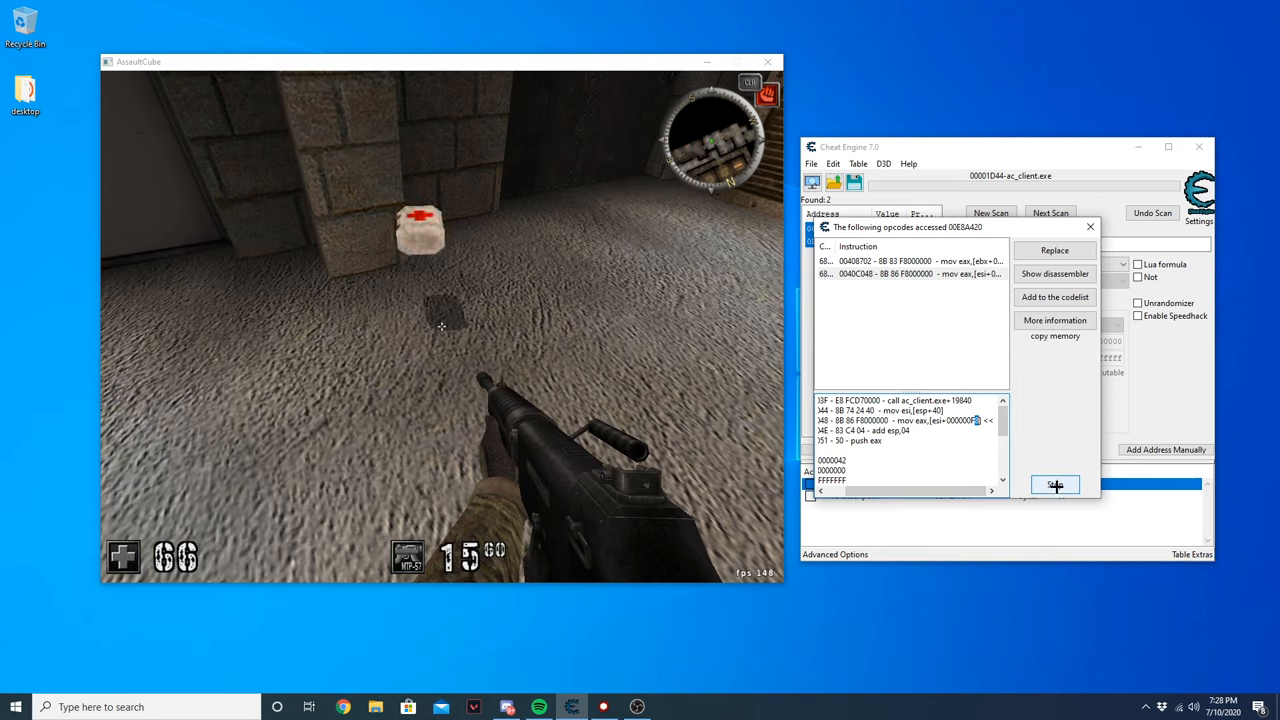
click(1055, 485)
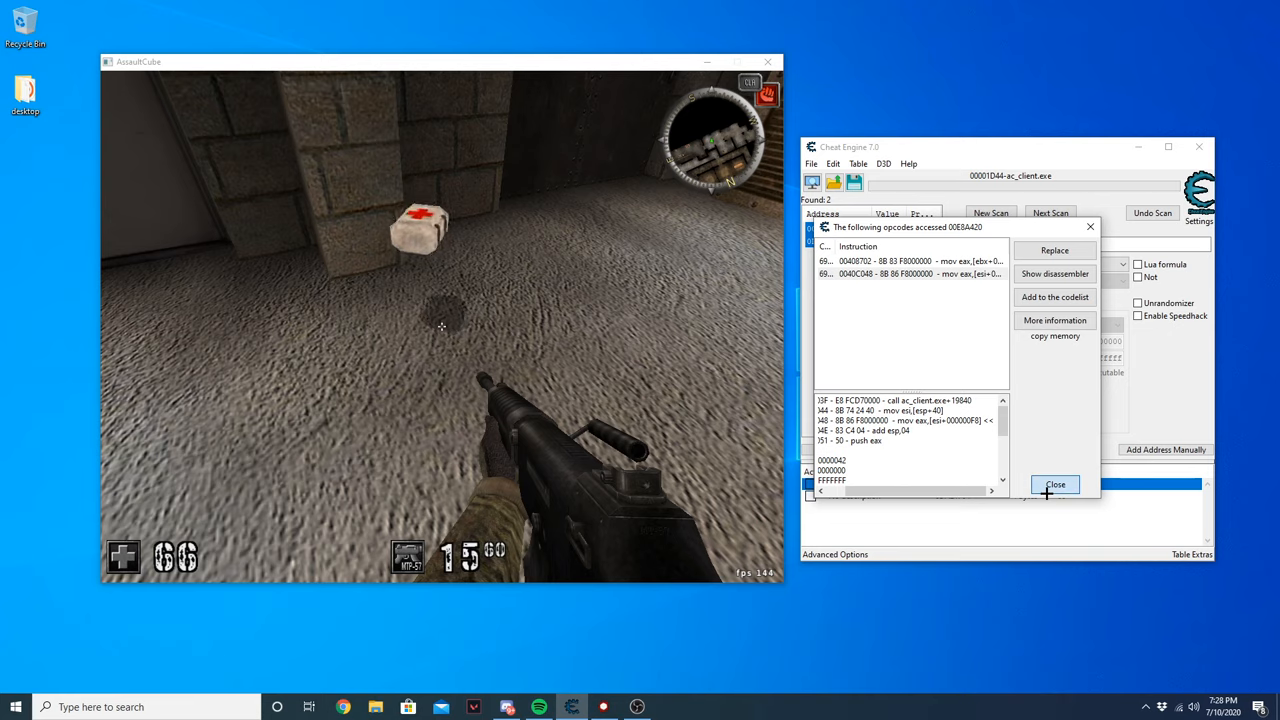
click(1055, 485)
Generate a pointermap for the health address and save it to the Desktop as pointermap 1
right_click(932, 488)
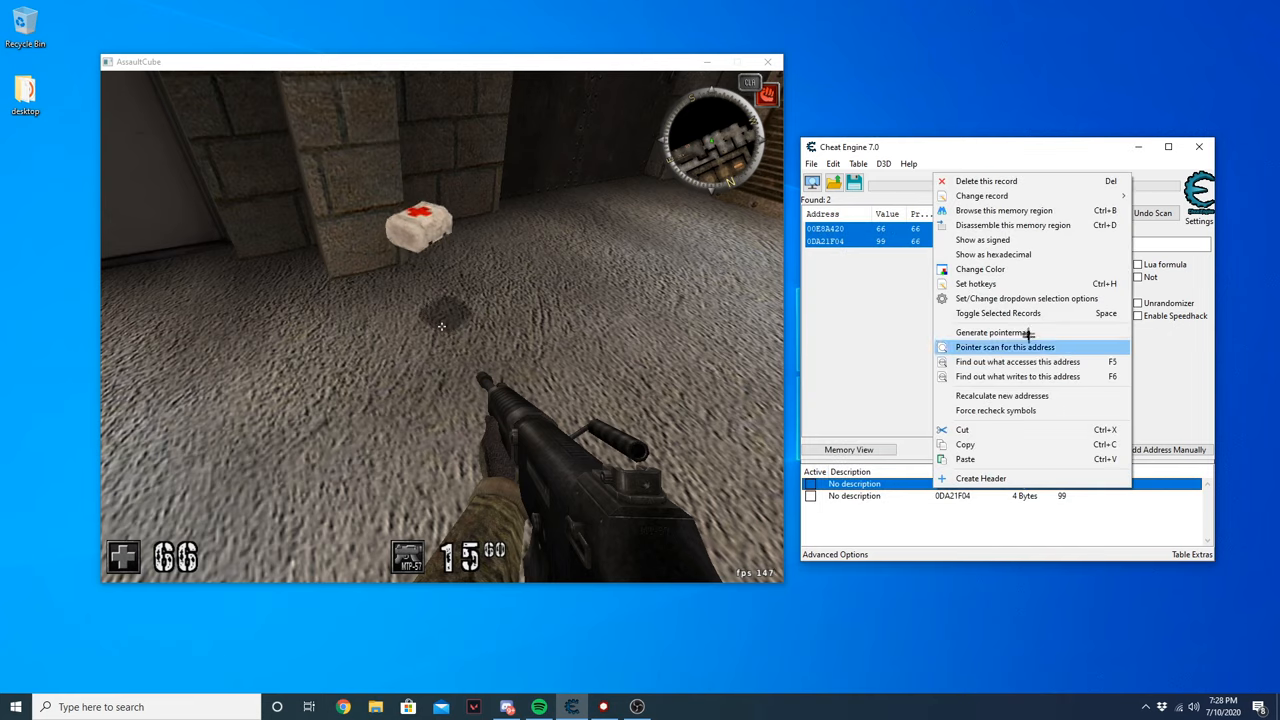
click(985, 335)
text(pointermap 1)
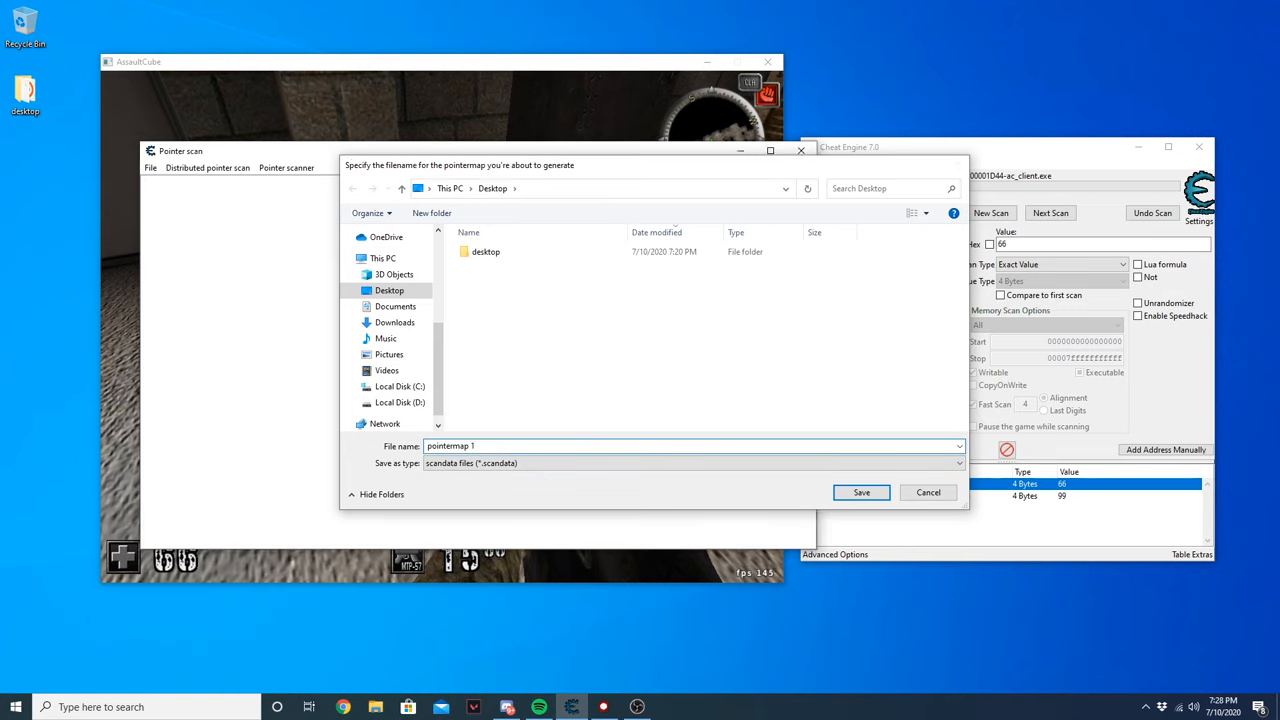
key(Return)
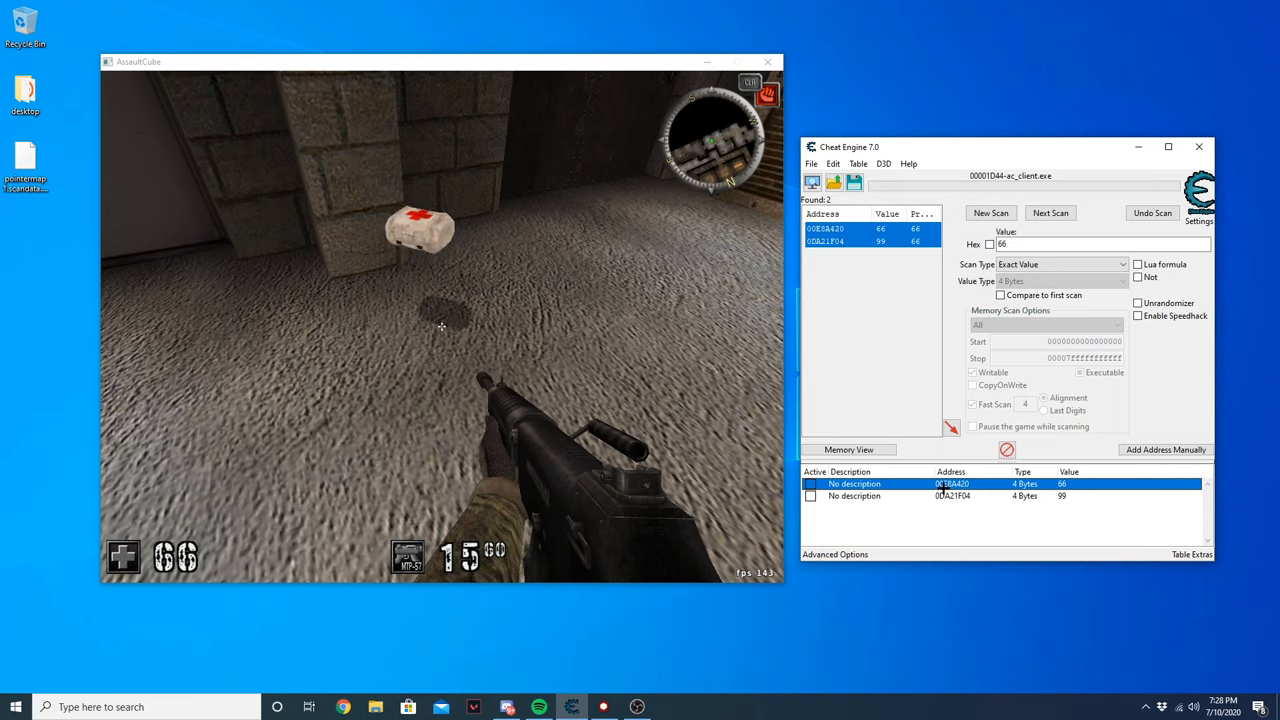
right_click(944, 484)
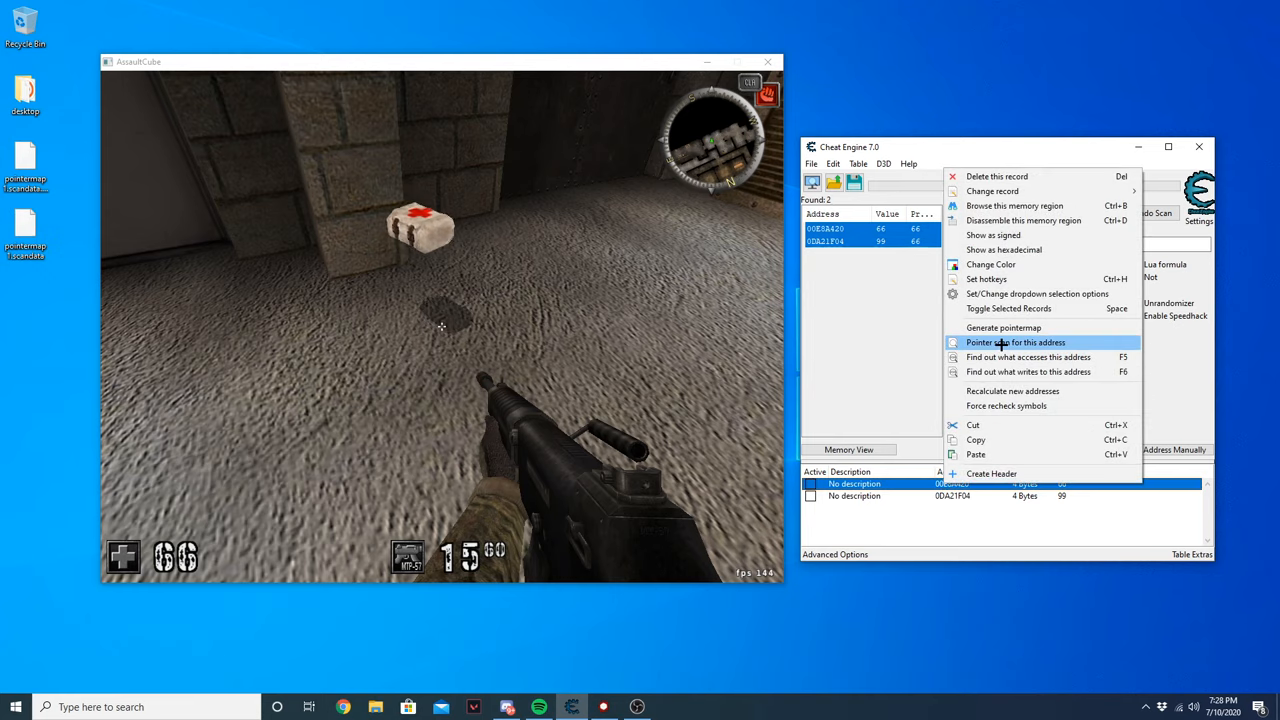
Start a pointer scan for the health address using the saved pointermap 1.scandata
click(1000, 342)
click(448, 300)
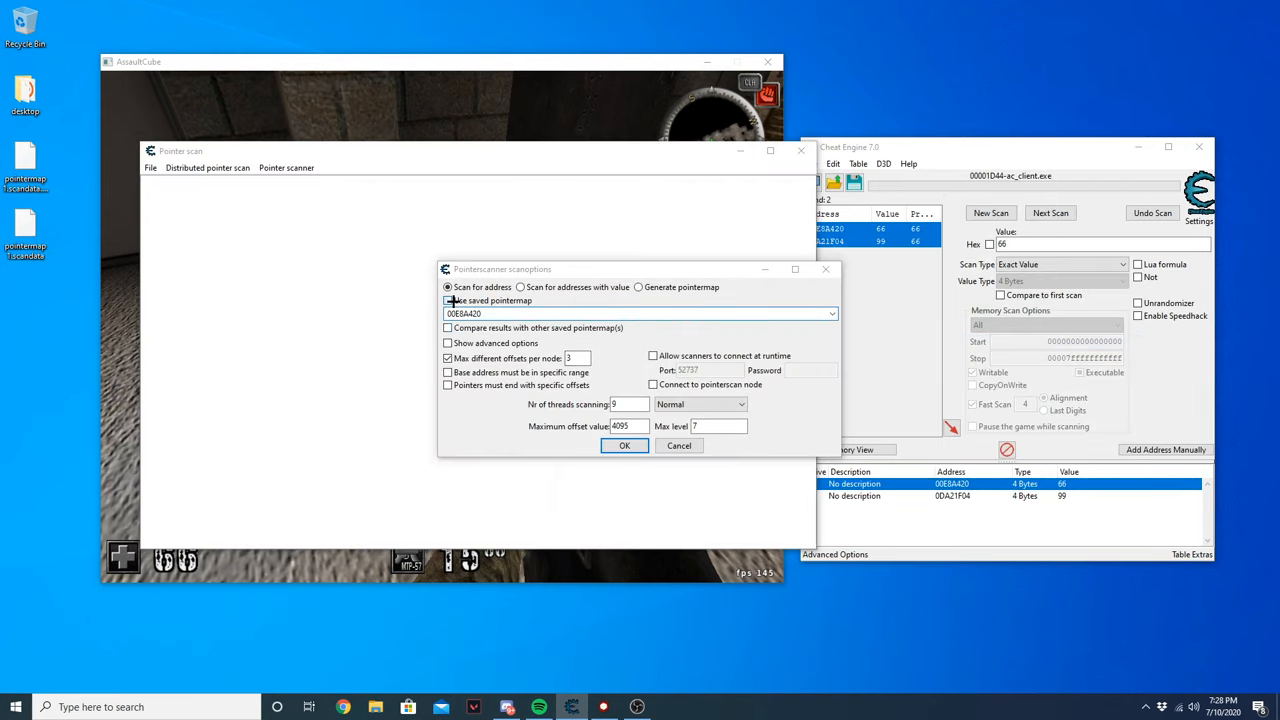
drag(633, 301, 767, 266)
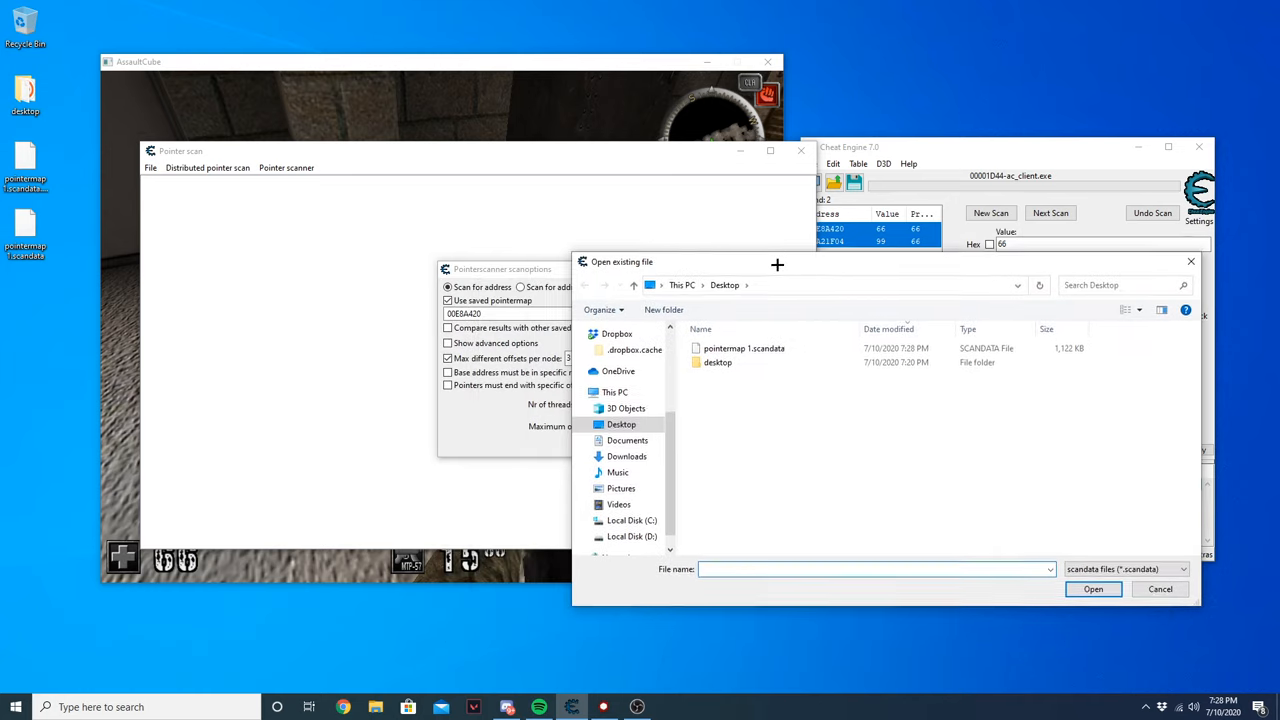
click(749, 340)
click(1095, 580)
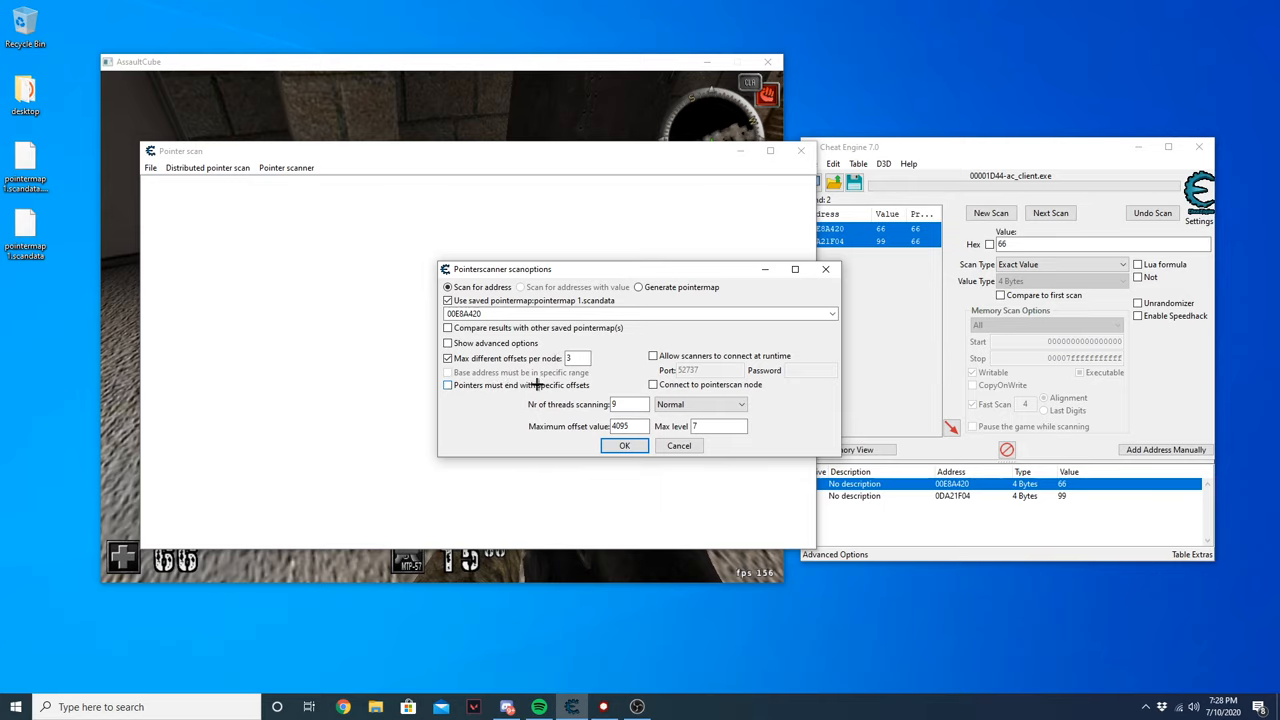
Require pointer paths to end with offset F8 and run the scan, saving results as pointerscan 1
click(532, 385)
double_click(479, 399)
text(8)
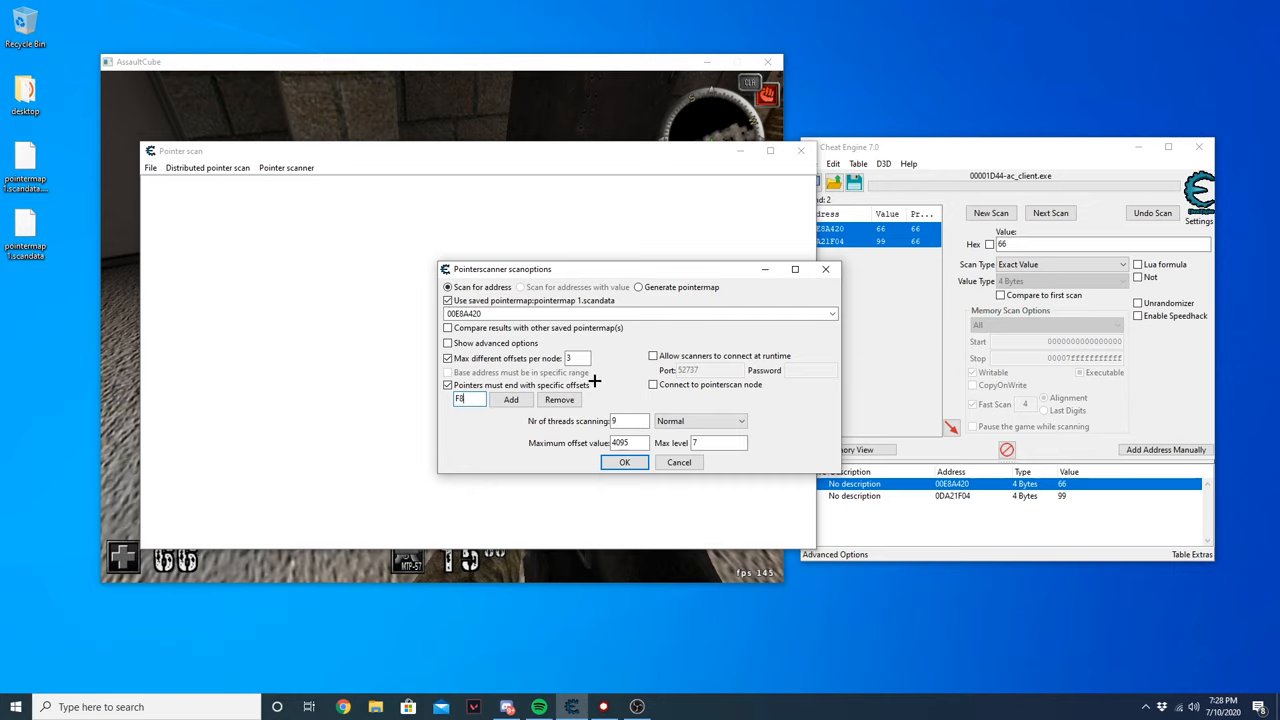
click(624, 462)
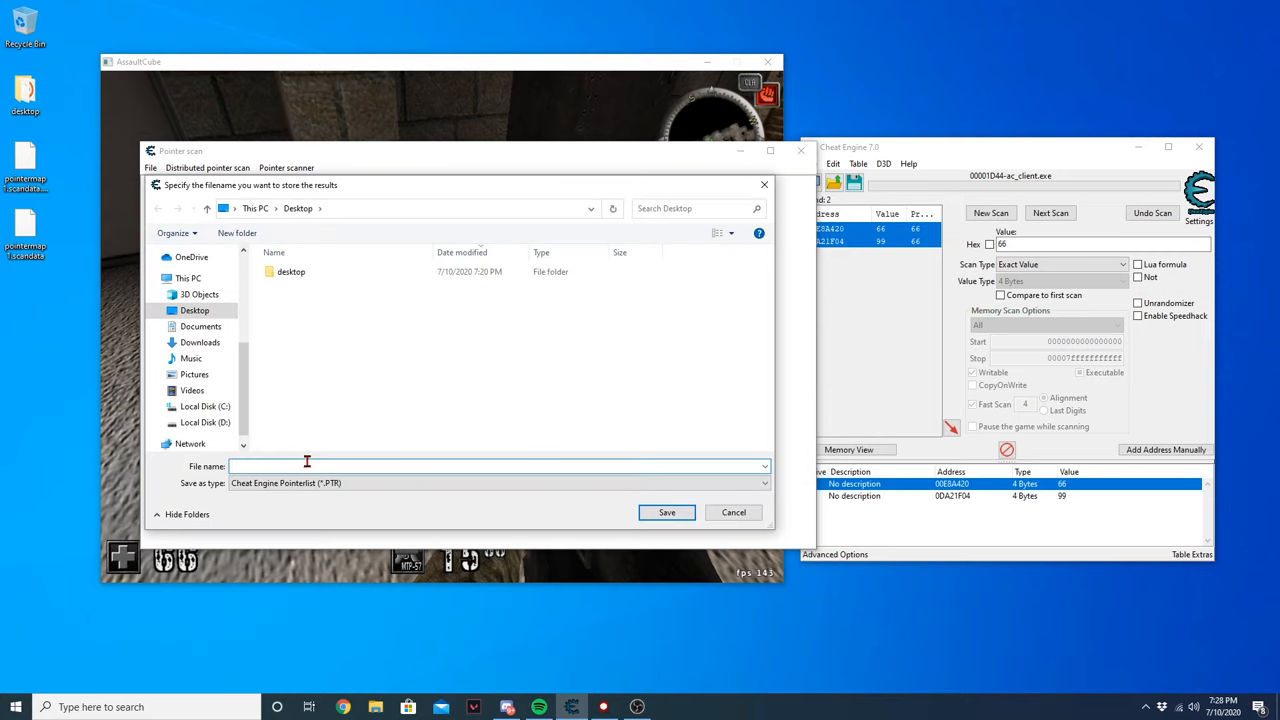
text(pointer)
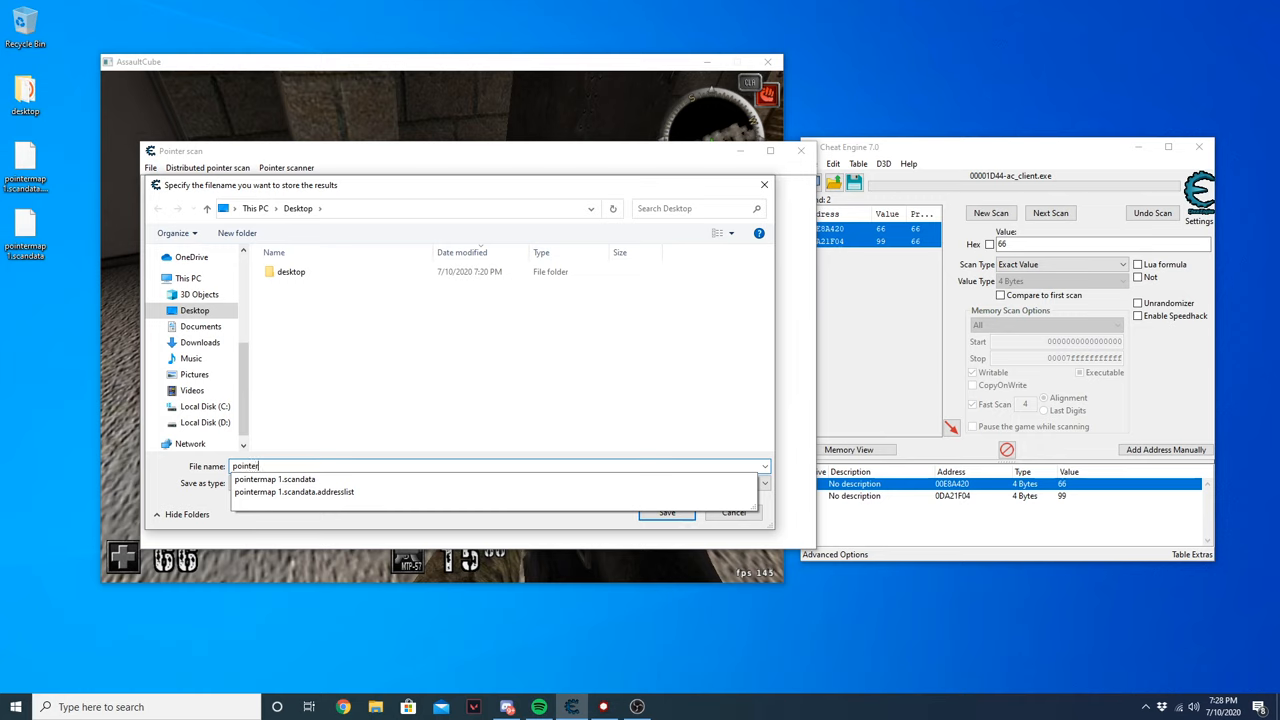
text(scan 1)
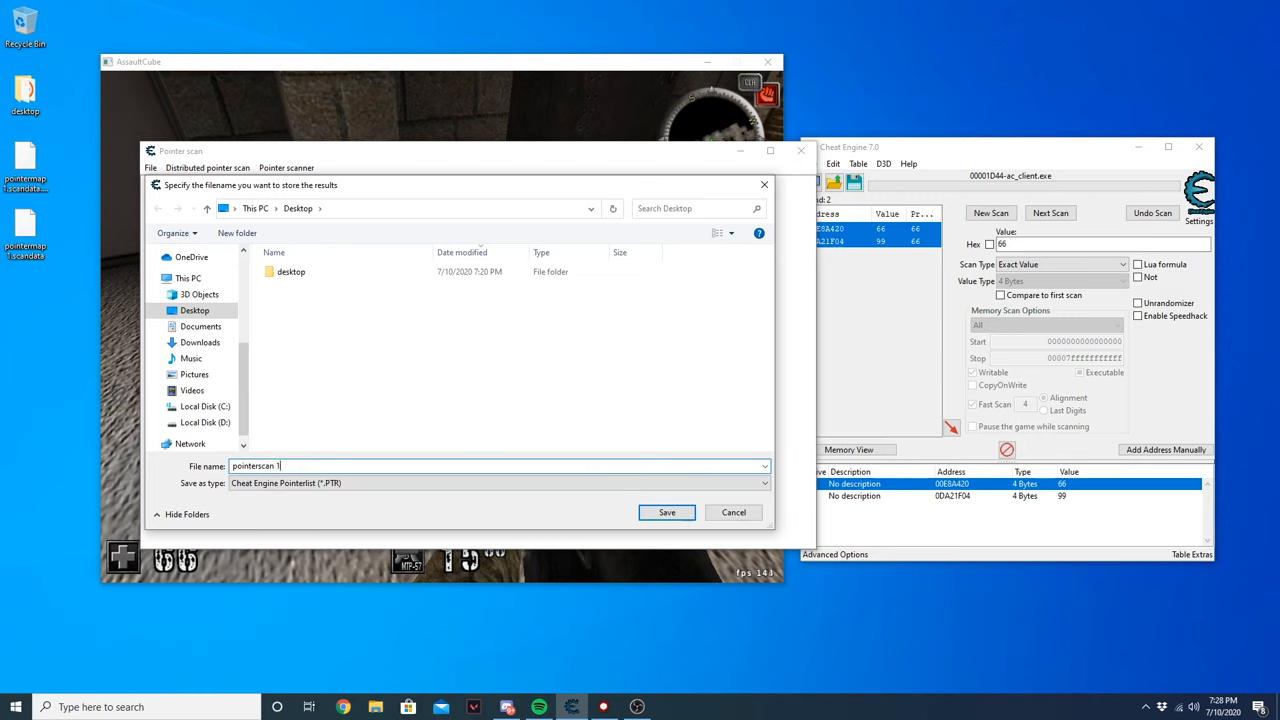
key(Return)
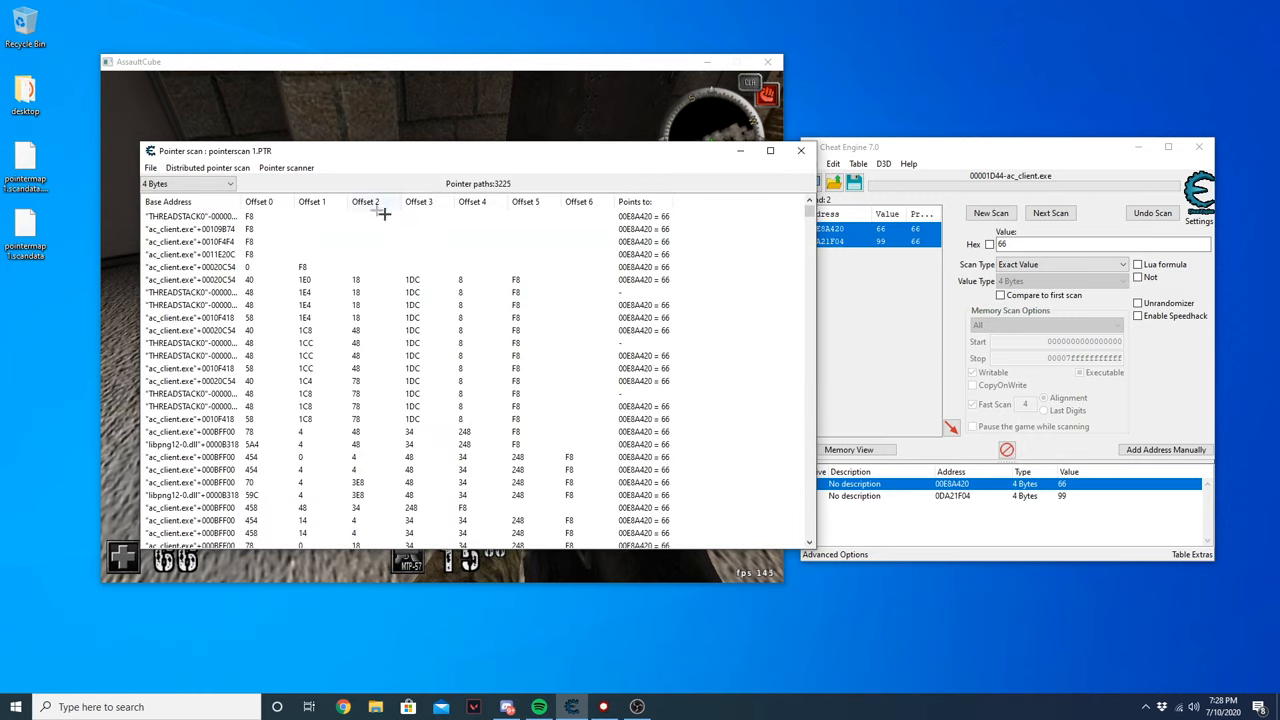
mouse_move(523, 152)
mouse_down()
mouse_move(551, 141)
mouse_move(509, 137)
mouse_up()
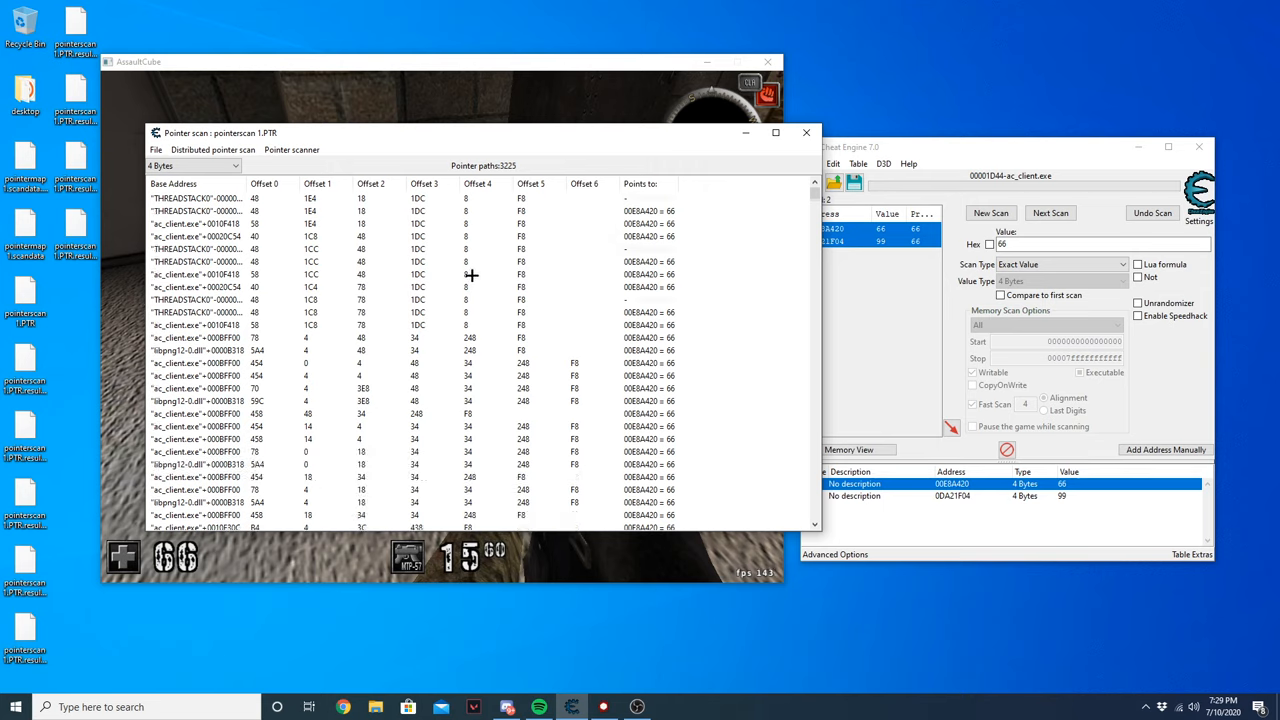
click(412, 260)
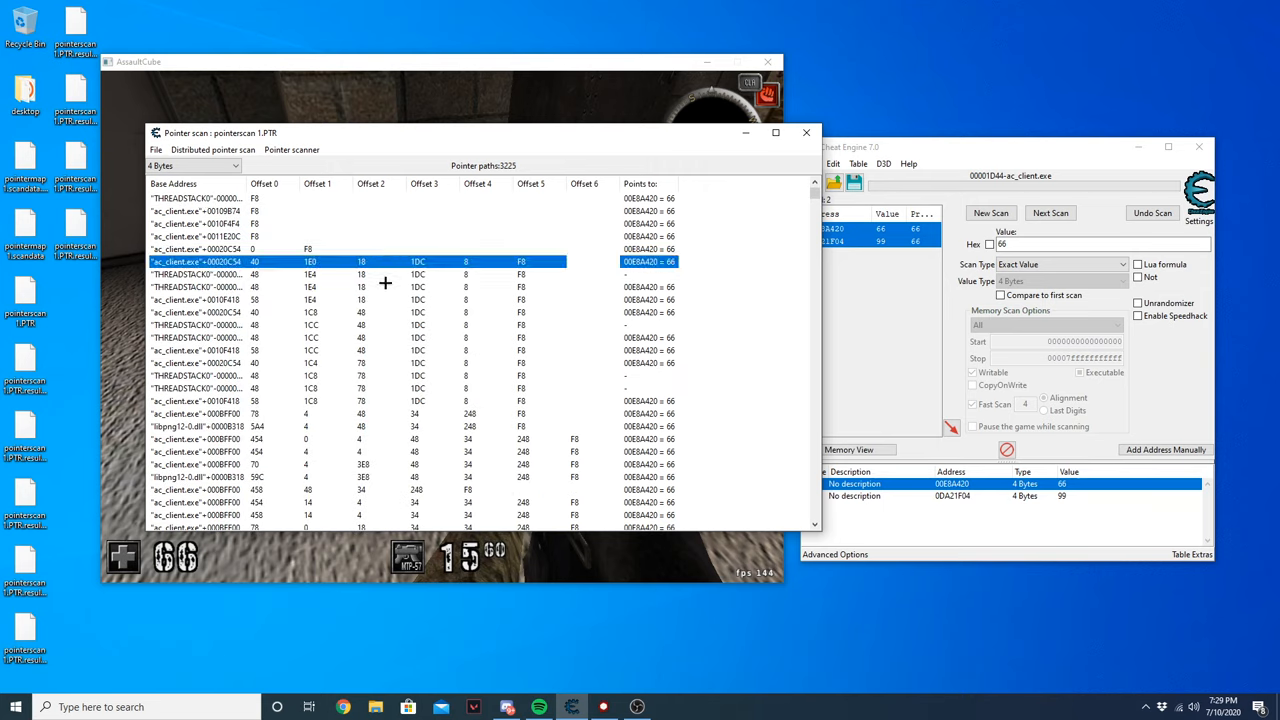
click(373, 310)
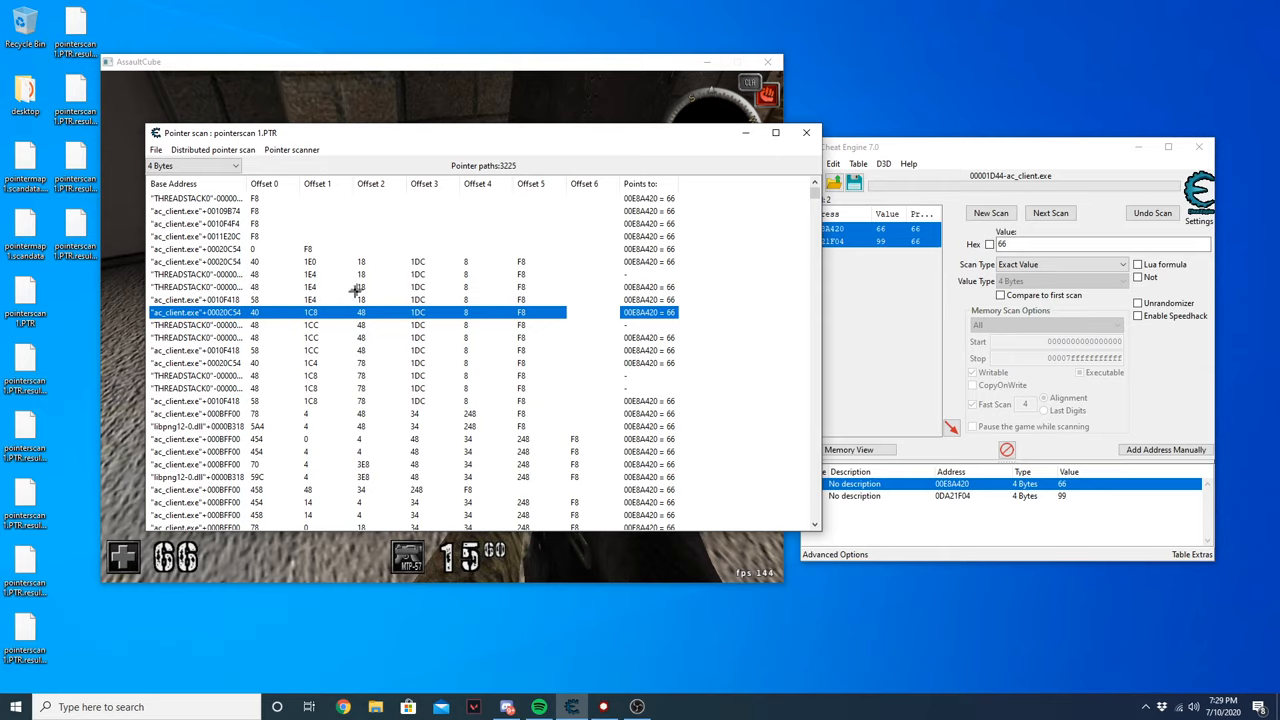
drag(566, 138, 671, 146)
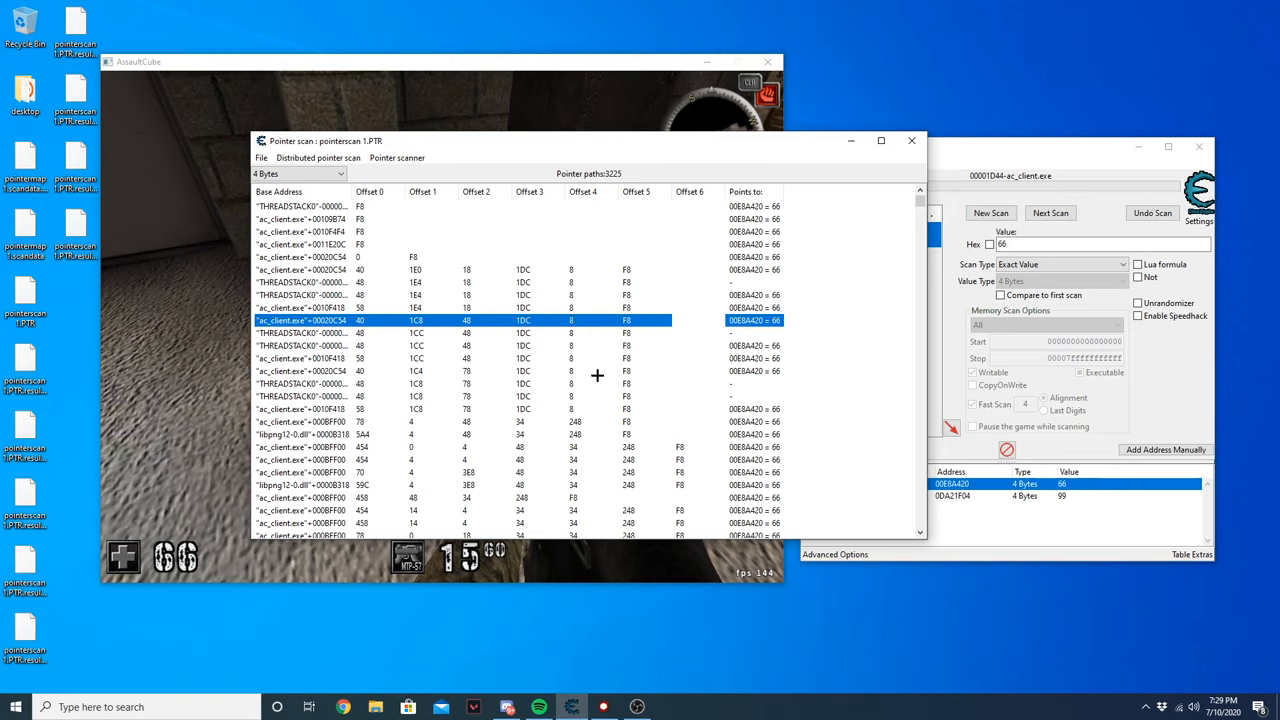
click(500, 283)
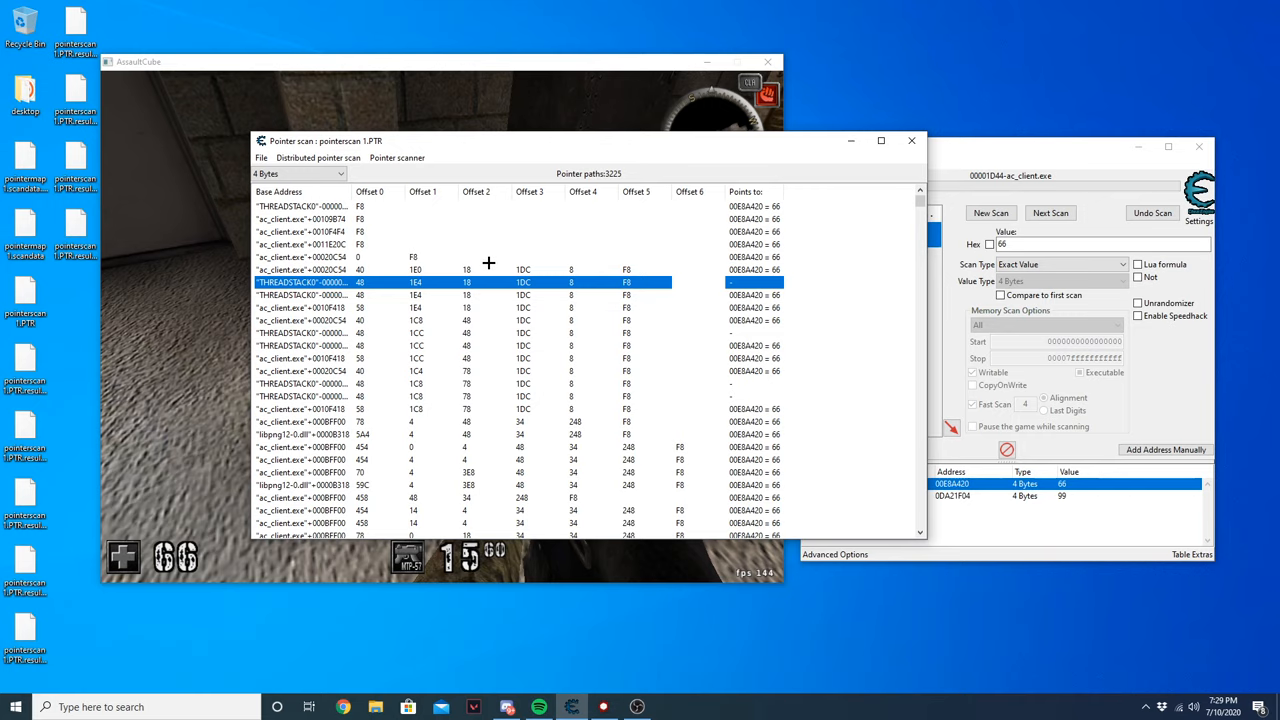
click(500, 358)
Reattach to the restarted ac_client.exe process, keeping the existing address list
click(496, 295)
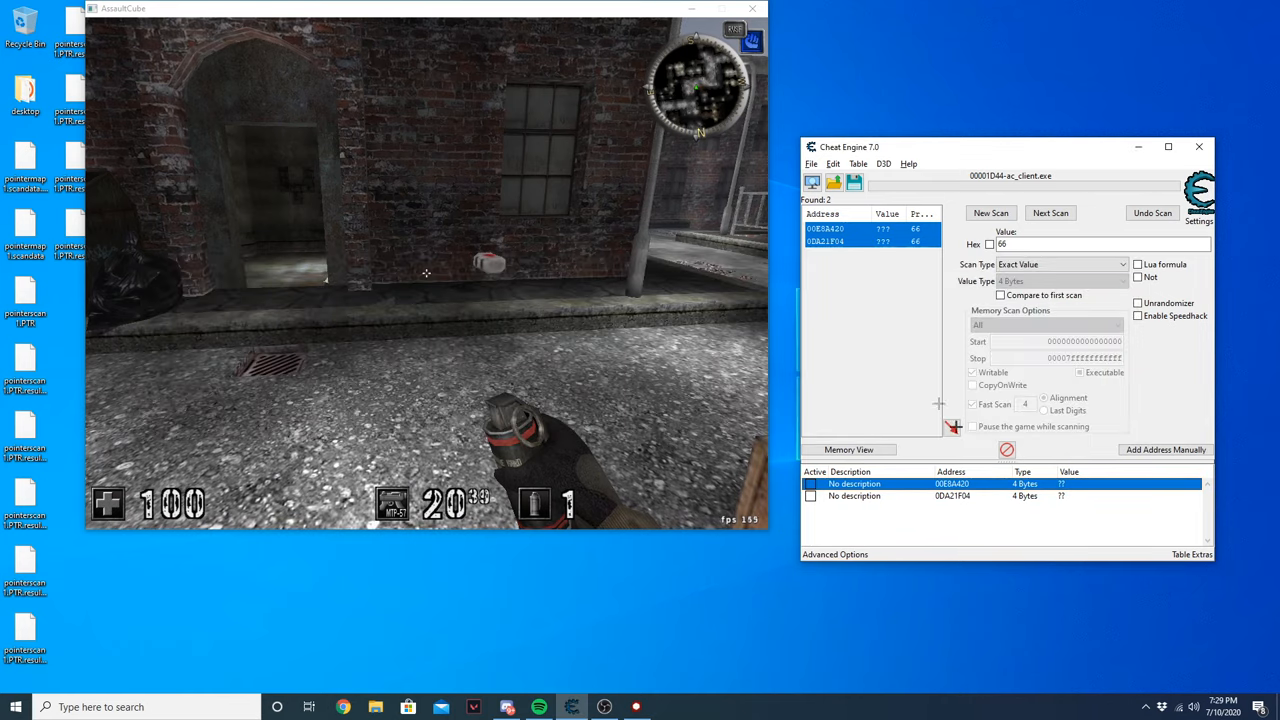
click(811, 181)
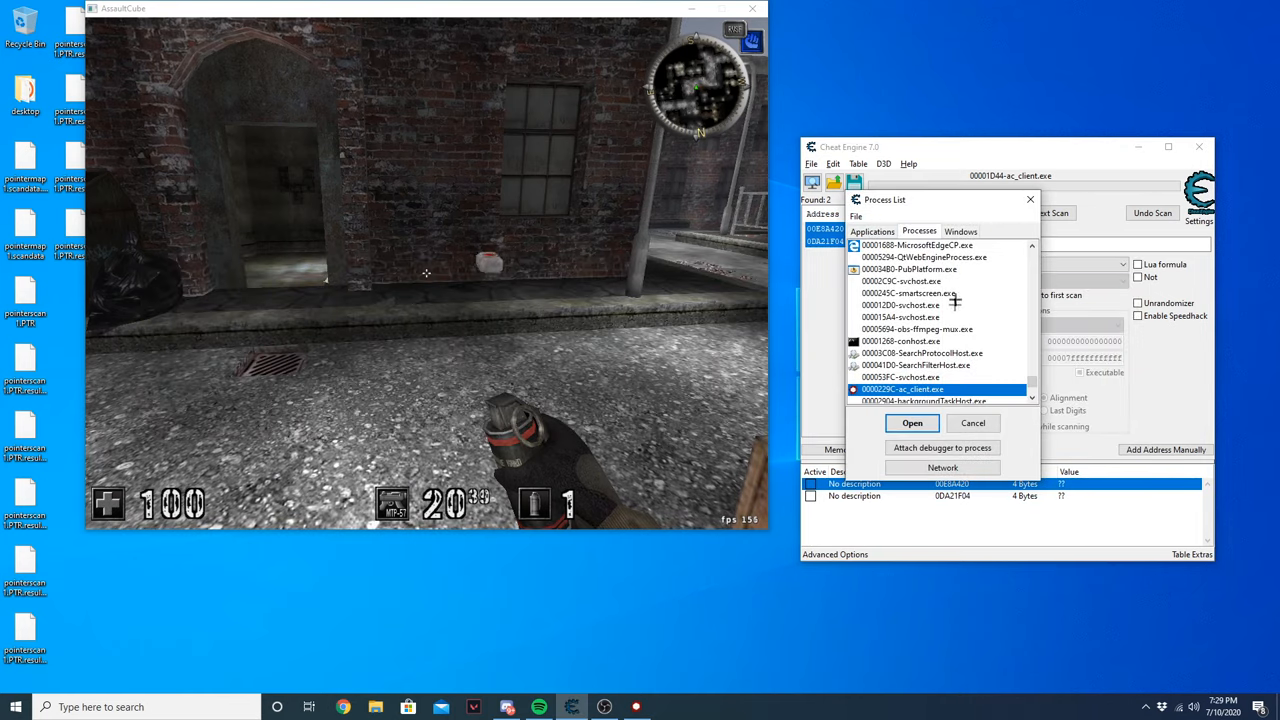
double_click(905, 389)
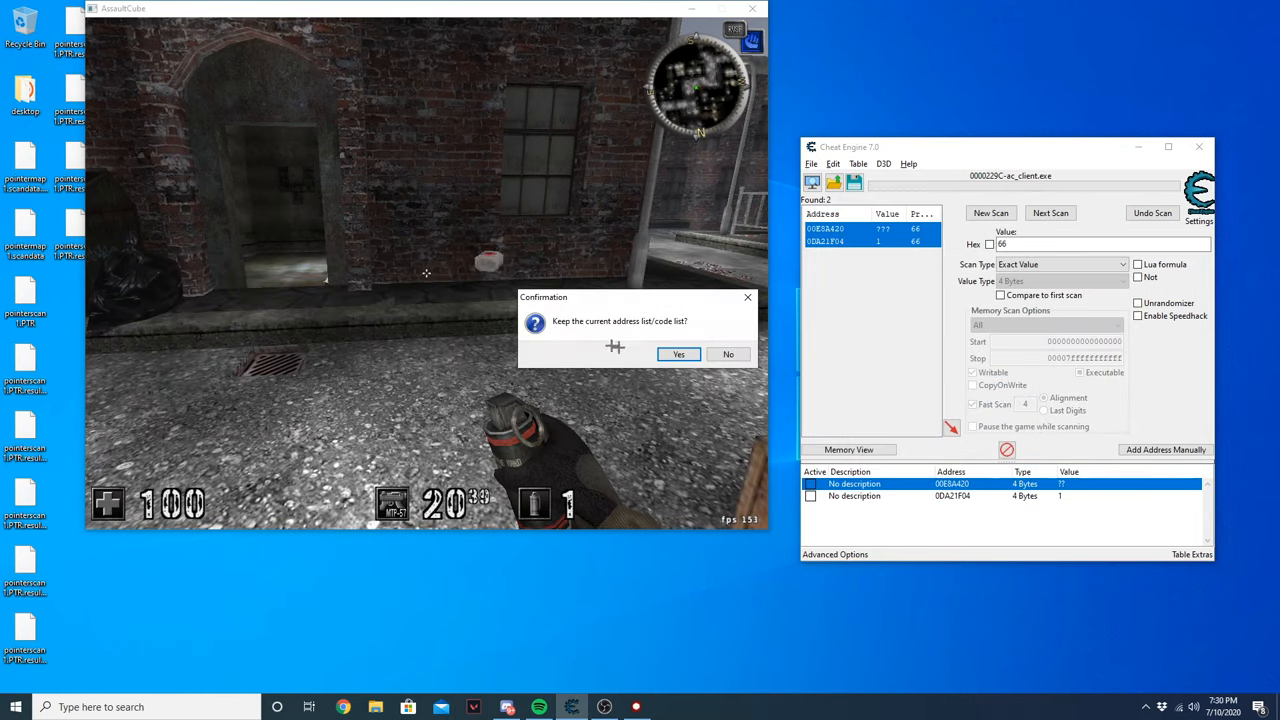
click(681, 354)
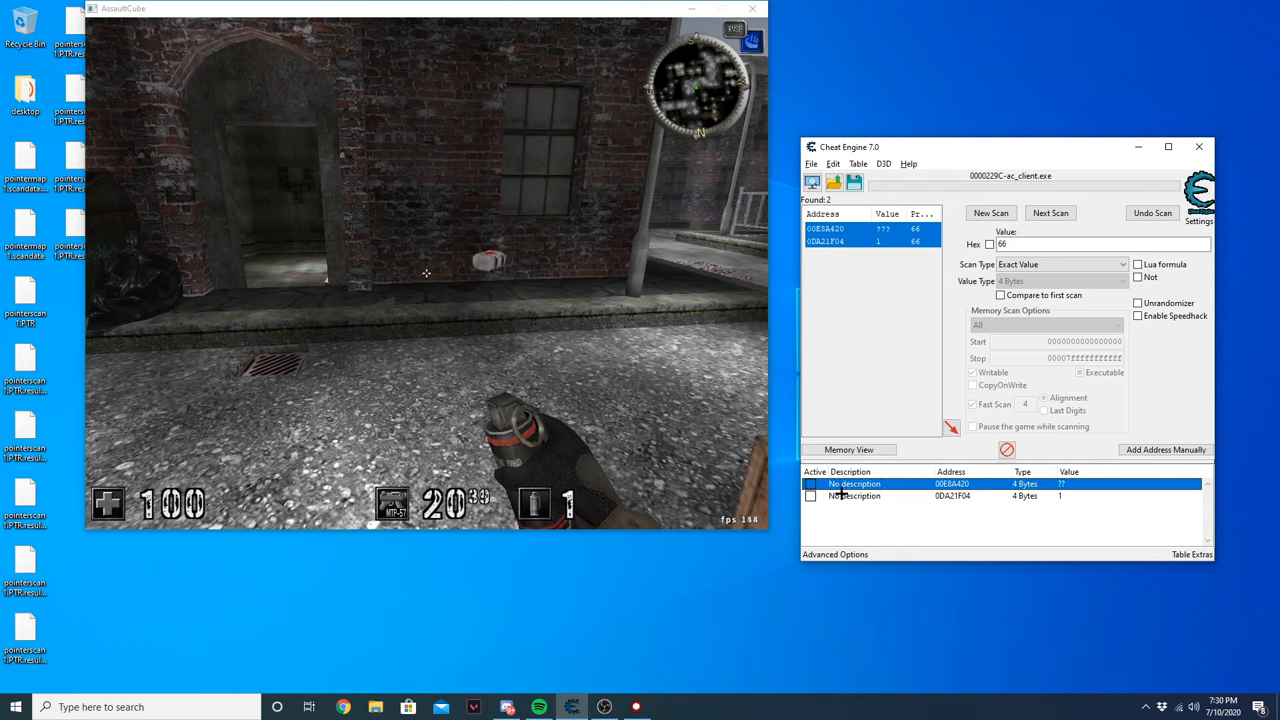
Delete the second address entry from the table
click(843, 495)
click(886, 495)
key(Delete)
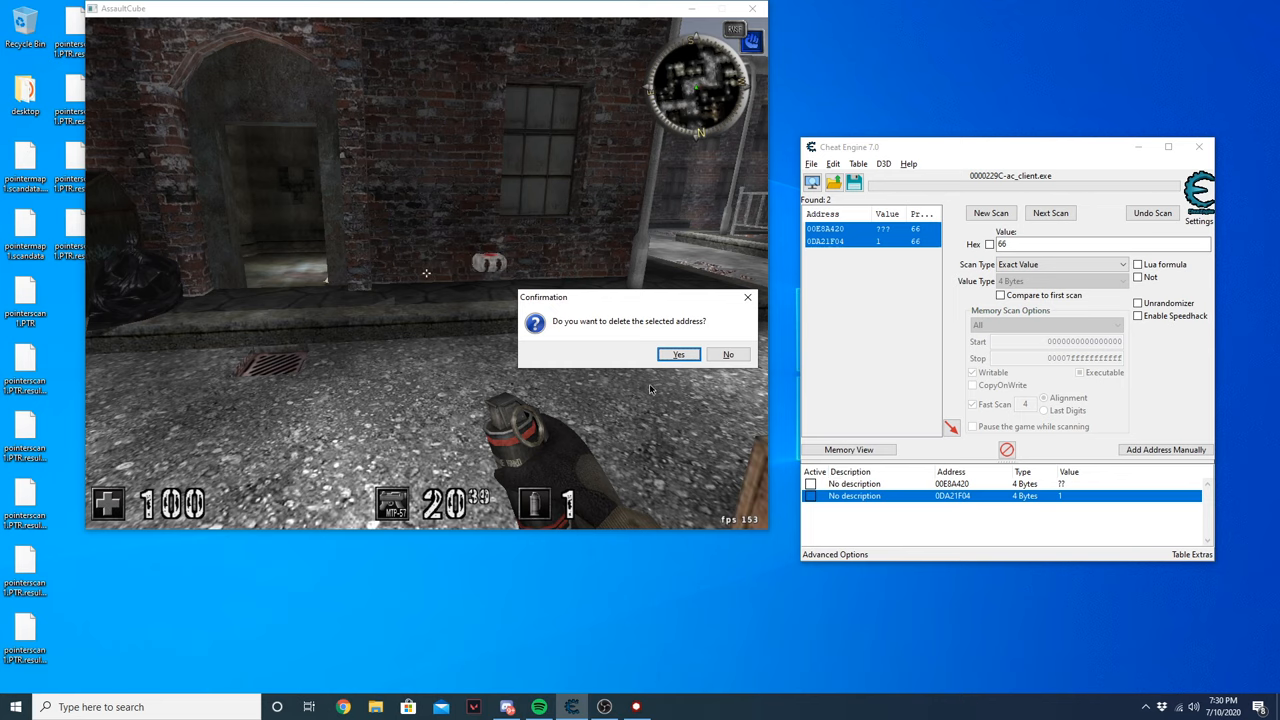
click(670, 357)
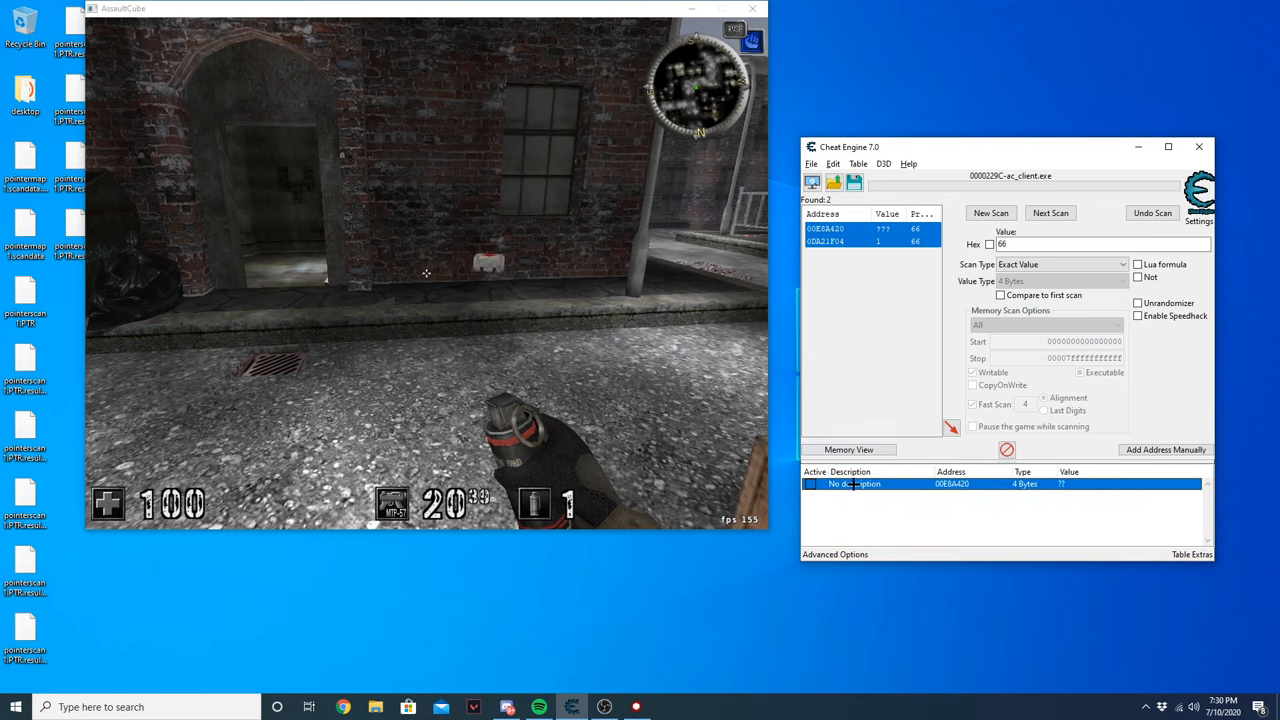
Rename the remaining address 'health 1' and ready the scan value field for 100
double_click(853, 484)
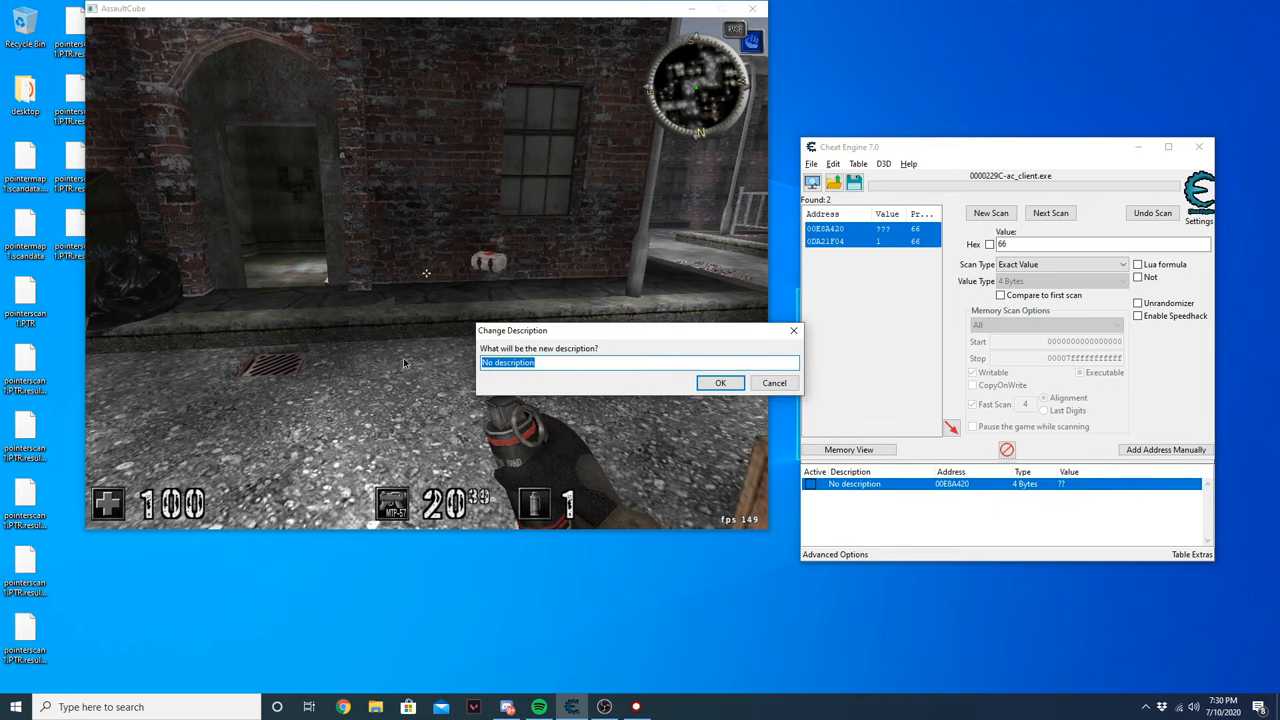
text(health 1)
key(Return)
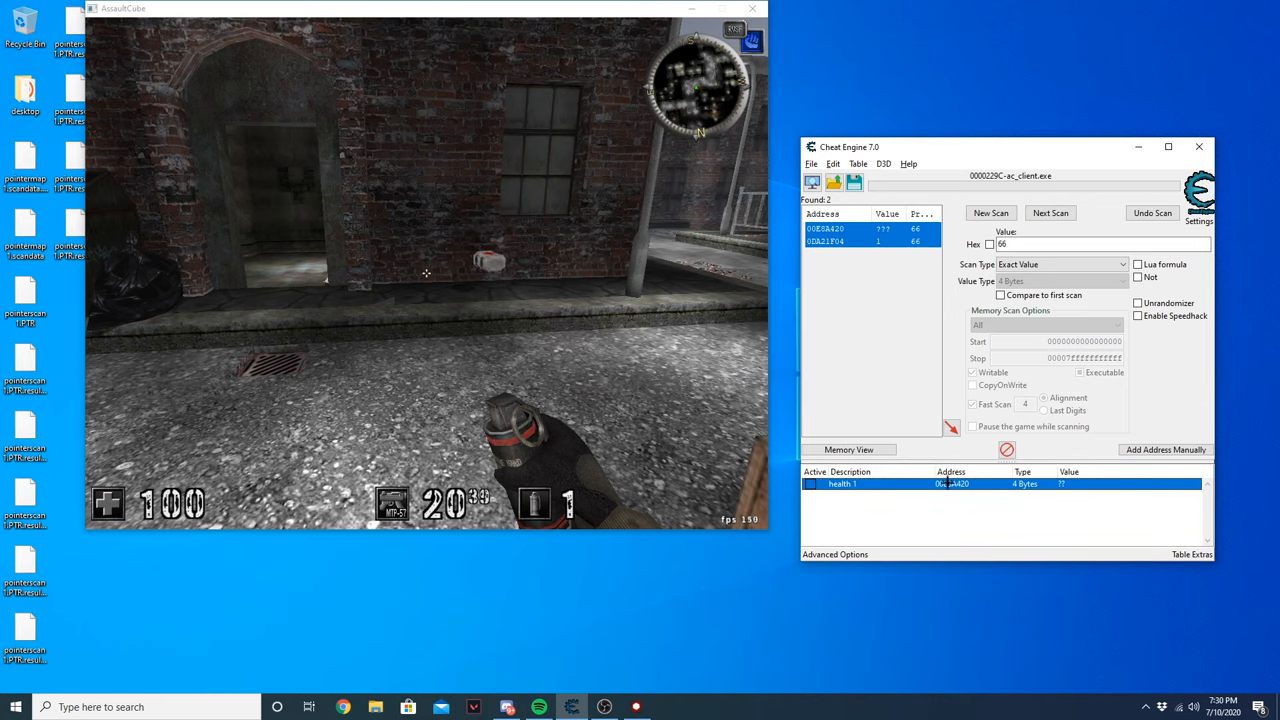
click(843, 272)
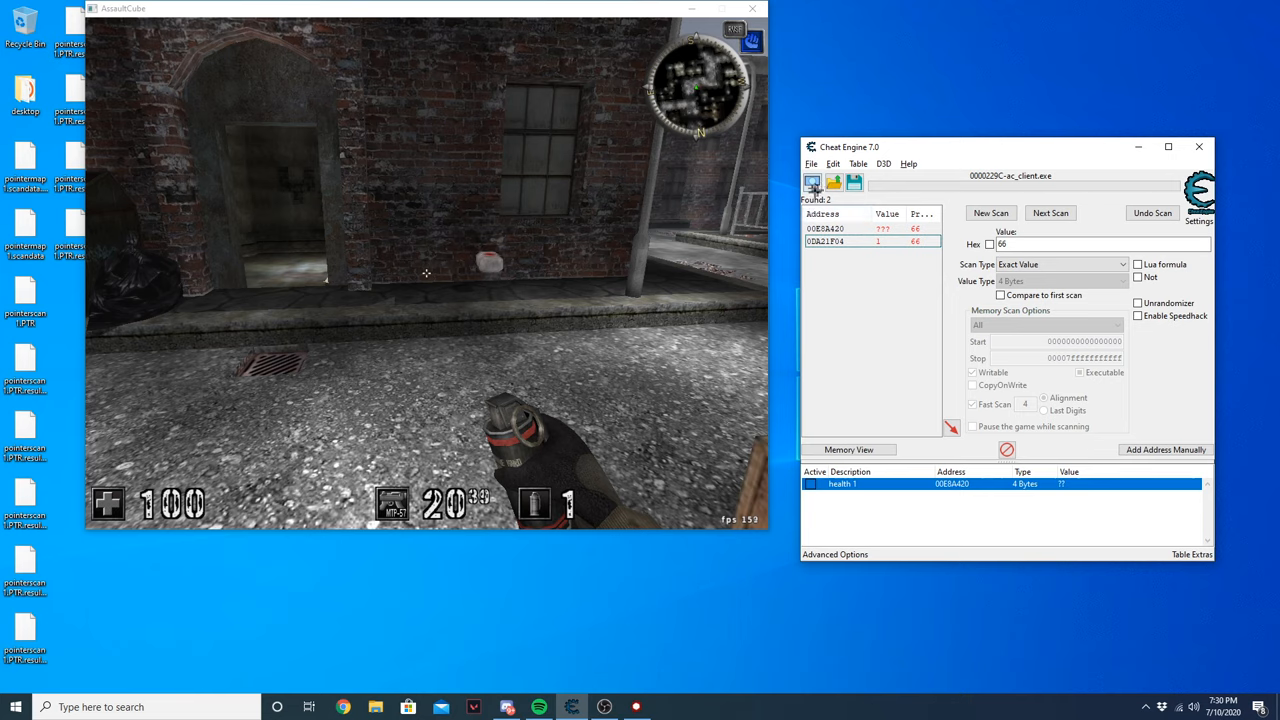
double_click(1003, 244)
text(100)
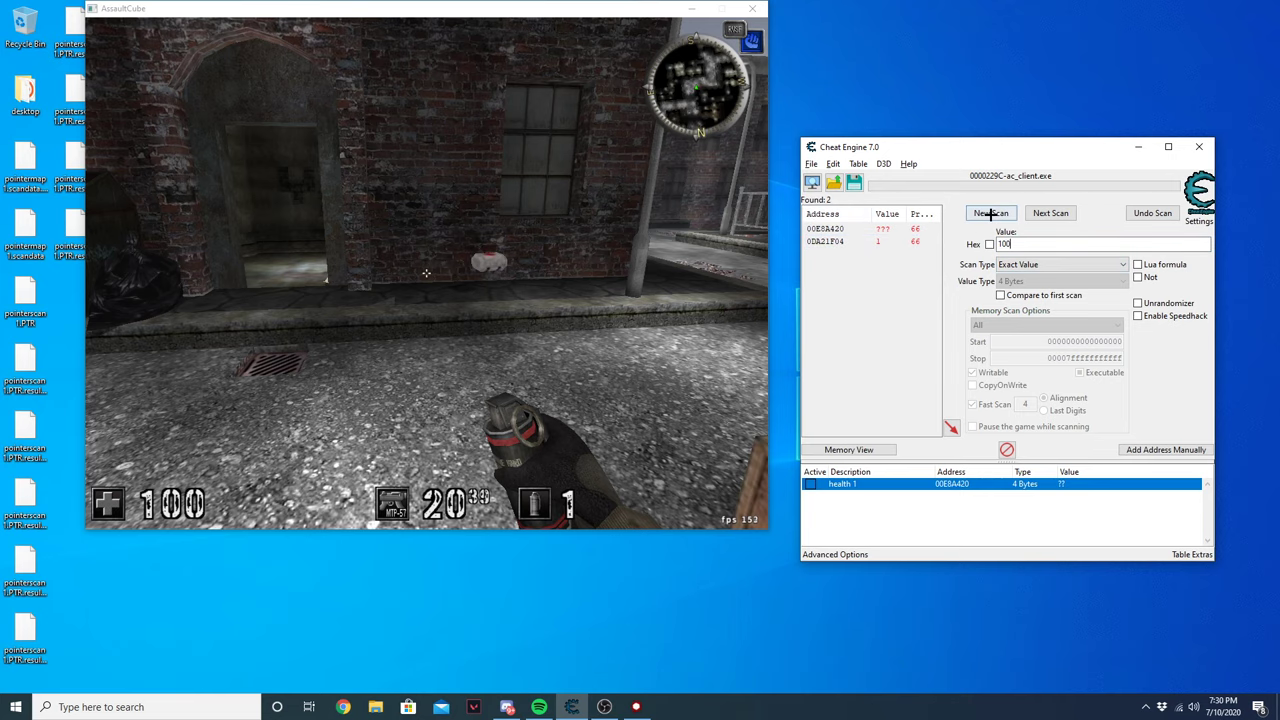
Rescan for health 100, take damage in-game, then narrow the results to value 26
click(991, 213)
text(0)
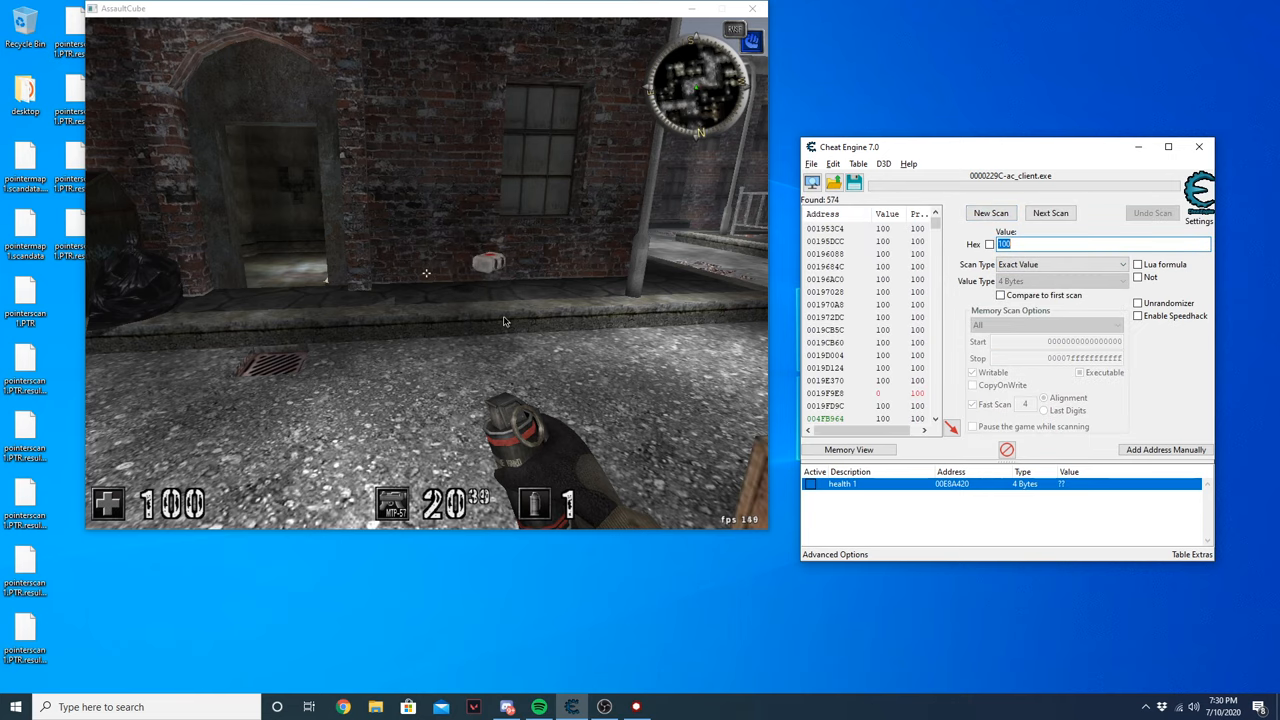
click(504, 321)
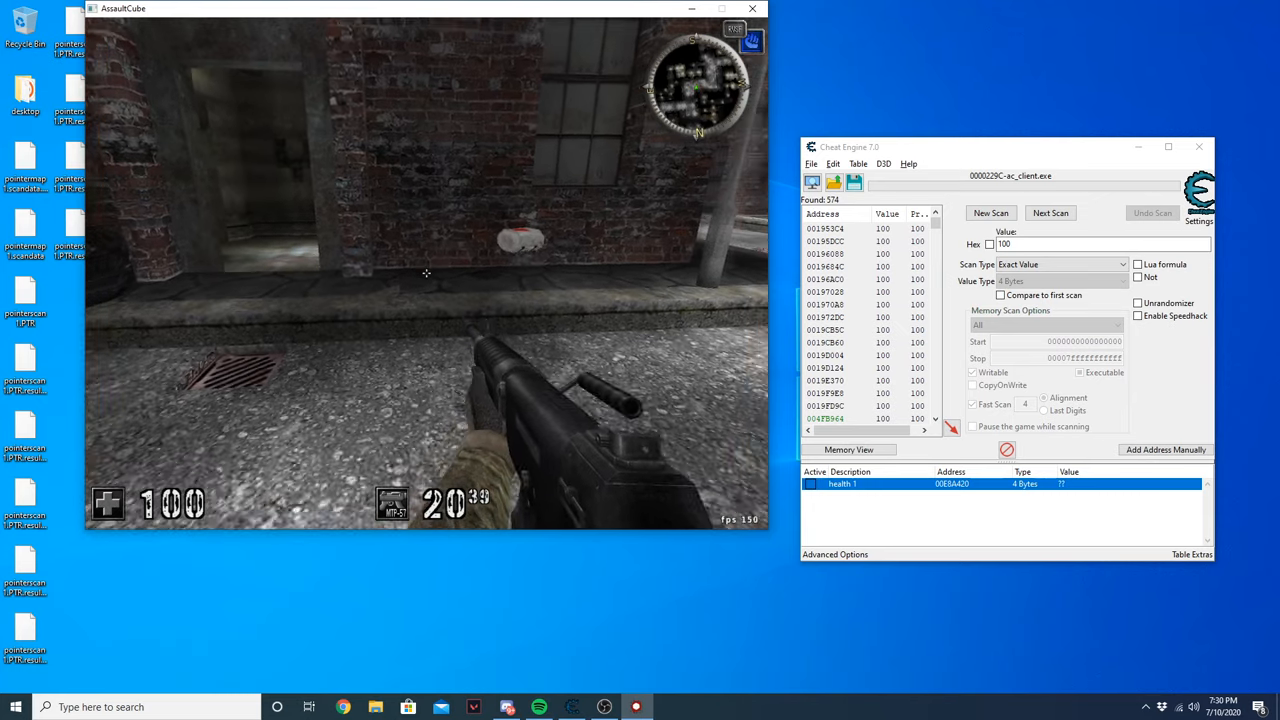
key(alt+Tab)
double_click(1003, 244)
text(26)
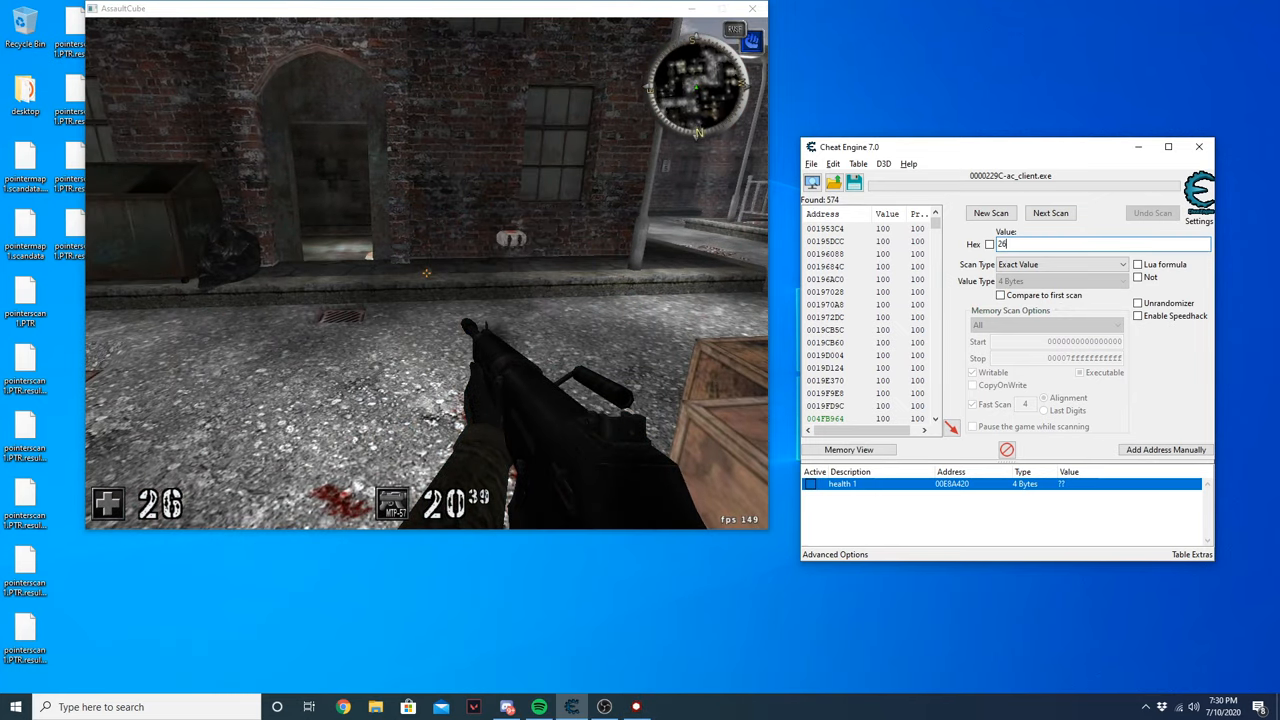
click(1050, 213)
Add address 0085A420 to the table and check it against the in-game health
click(829, 228)
double_click(829, 228)
click(839, 496)
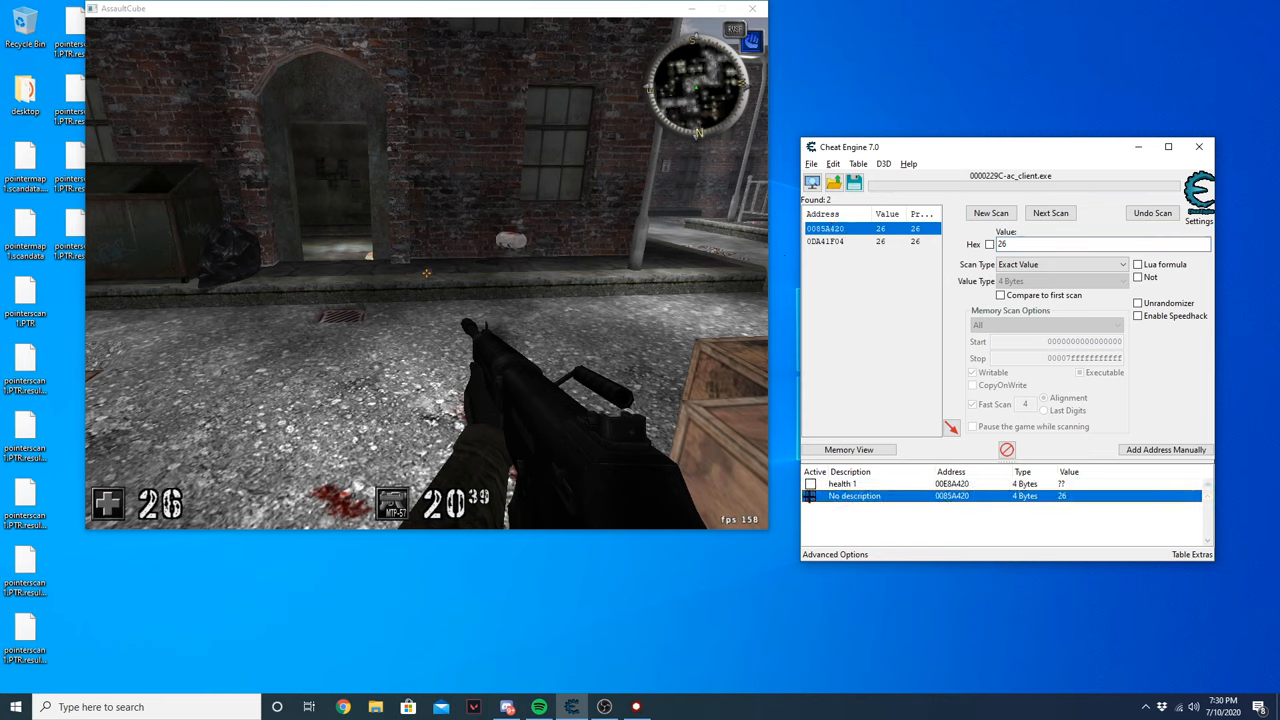
click(561, 461)
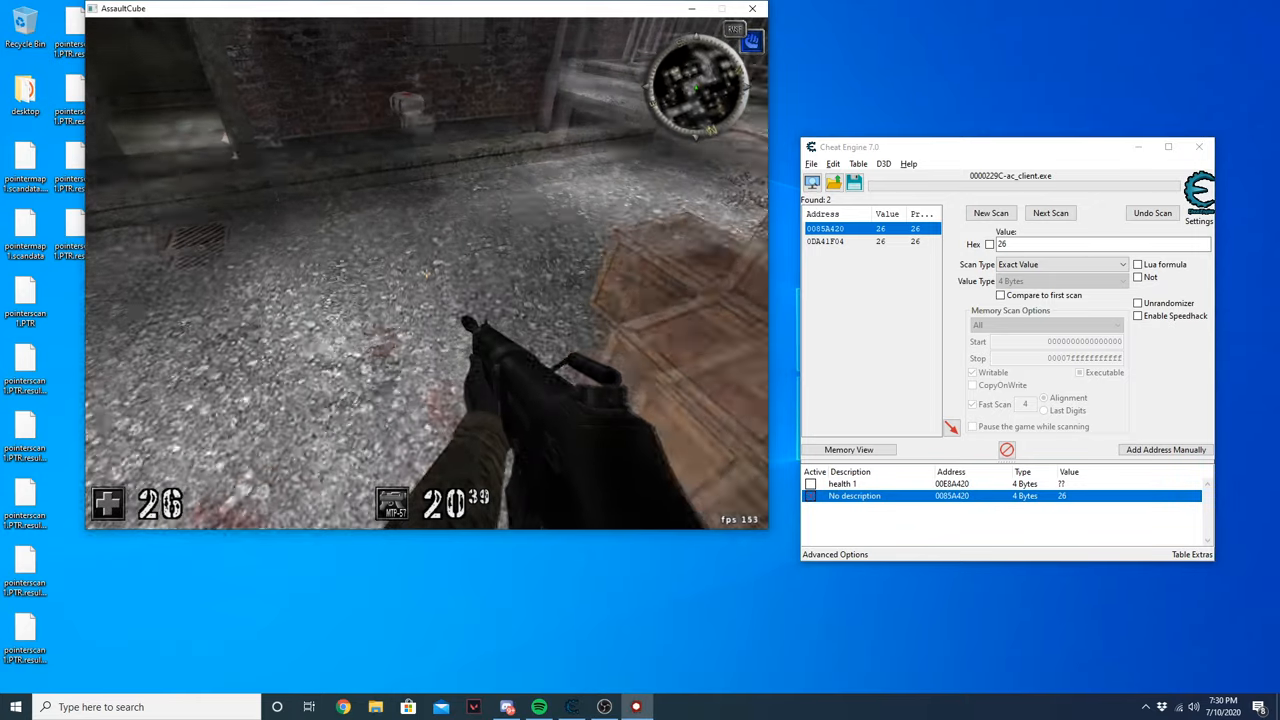
key(alt+Tab)
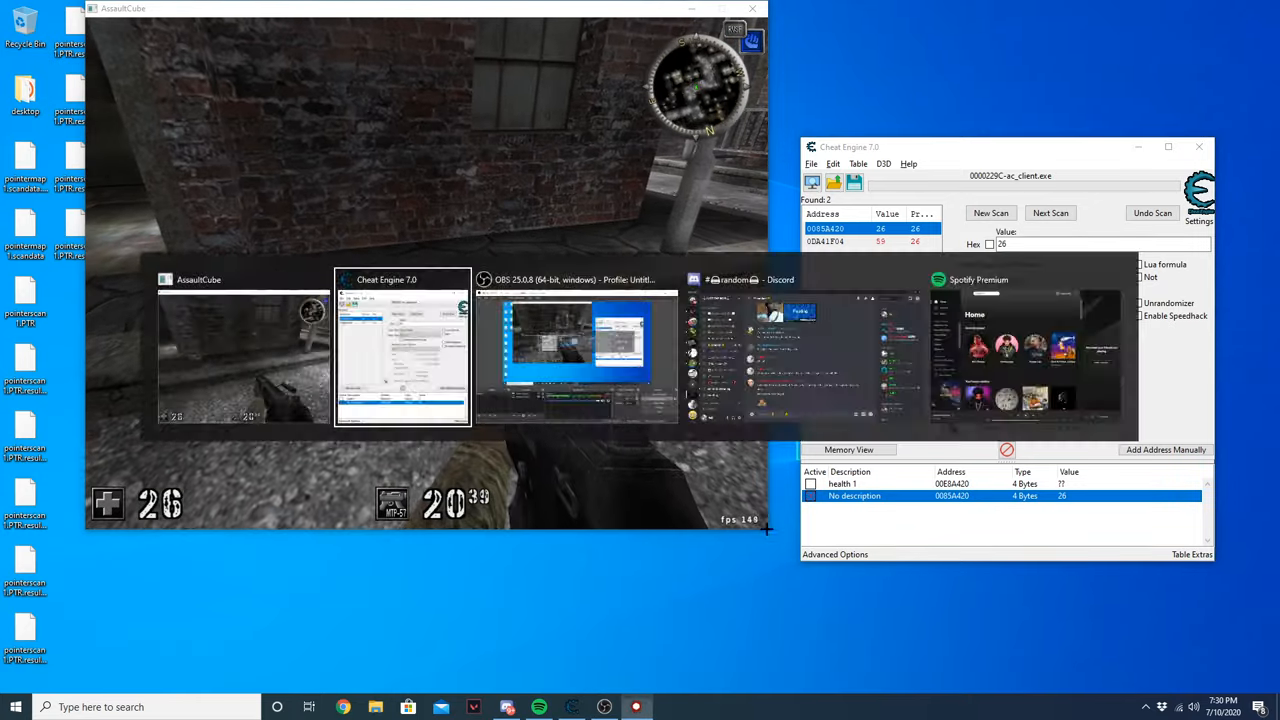
Save a pointermap for 0085A420 as pointermap 2.scandata and bring up its pointer scan options
right_click(984, 500)
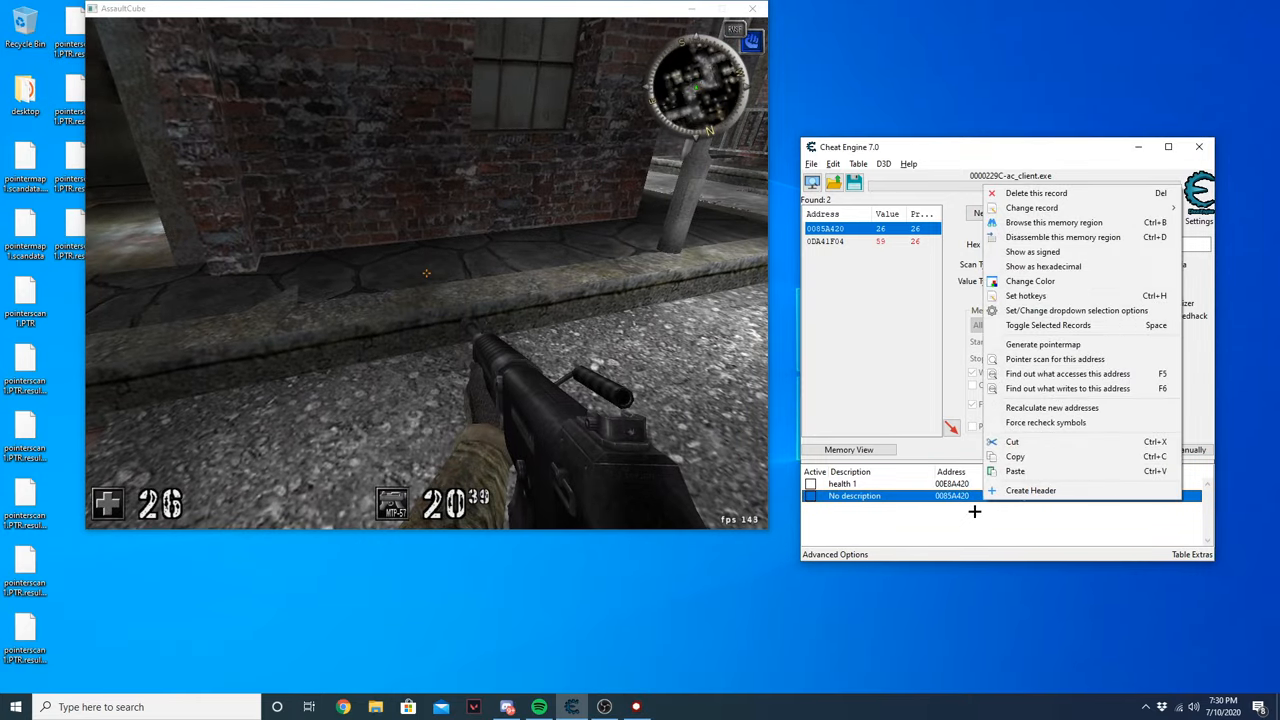
click(1036, 346)
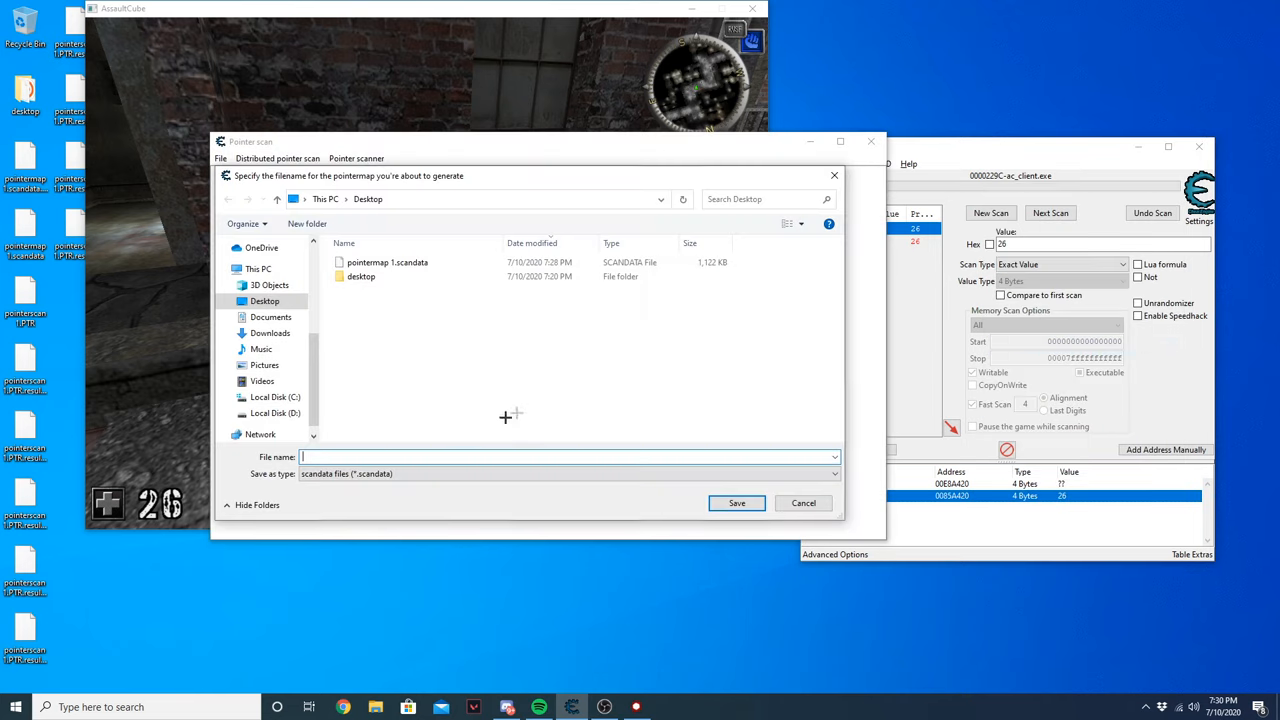
click(438, 263)
click(340, 455)
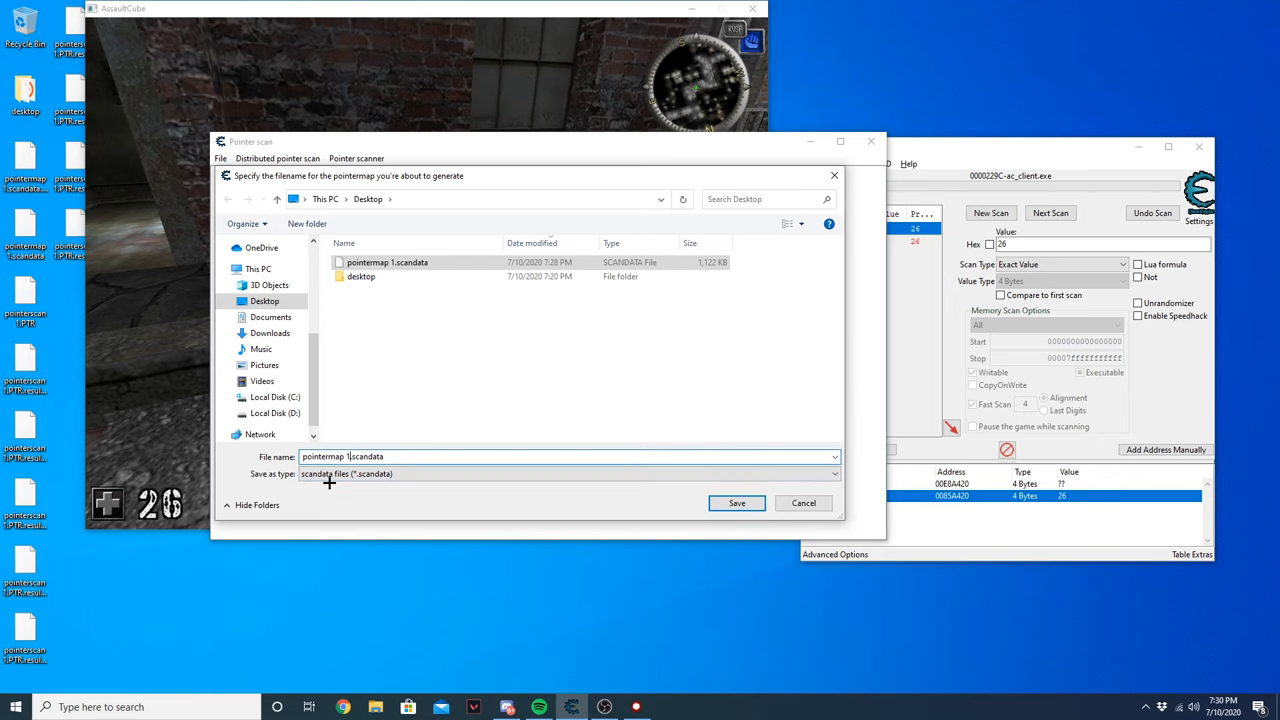
key(BackSpace)
text(2)
key(Return)
right_click(940, 497)
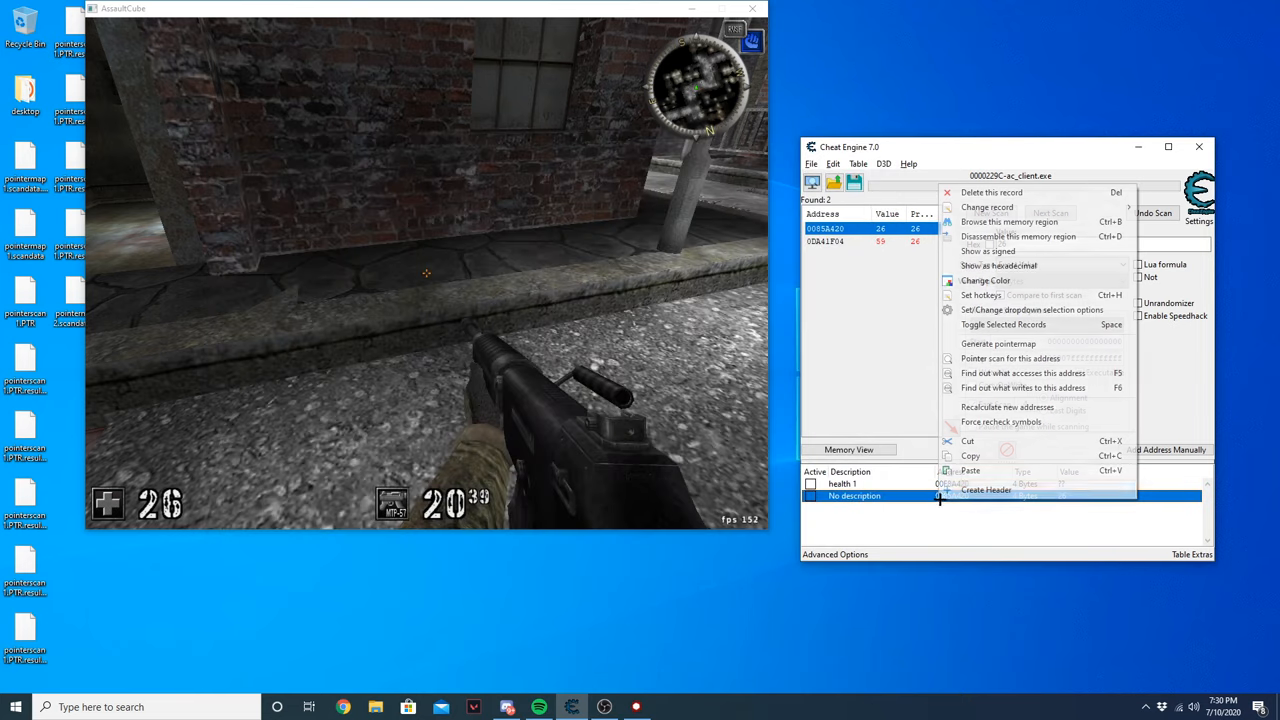
click(1000, 358)
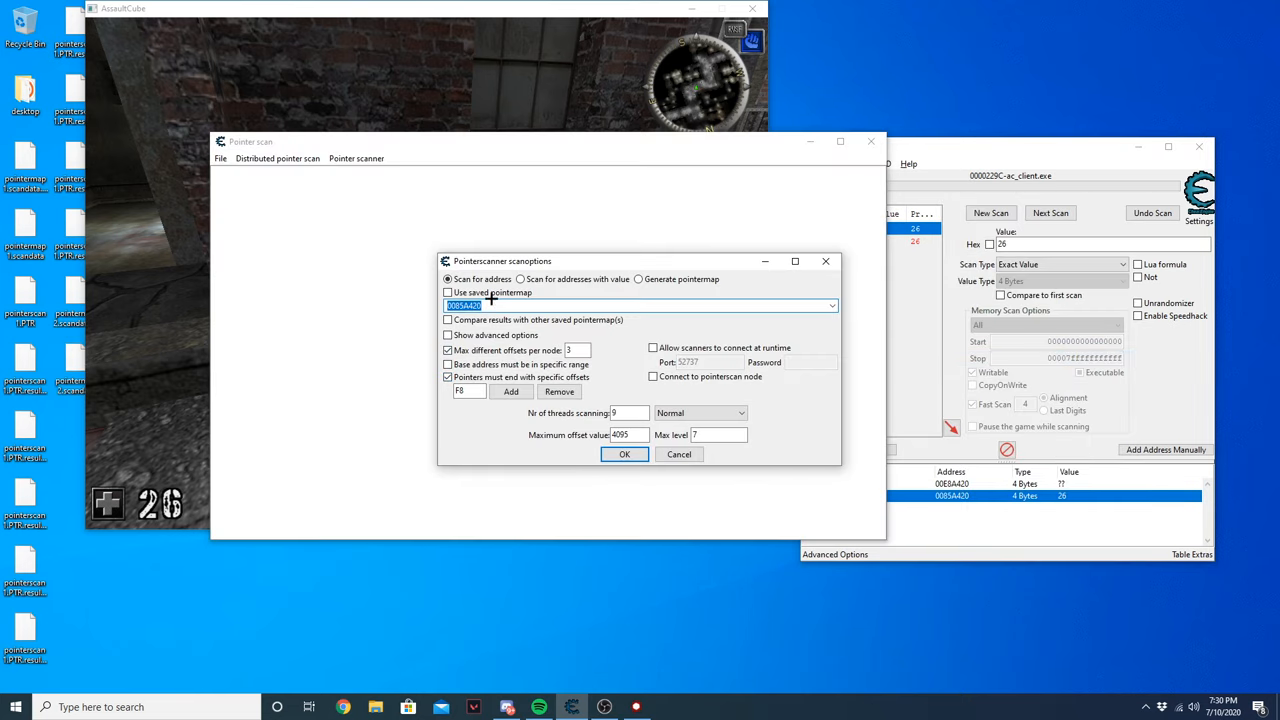
Use the saved pointermap 2.scandata for the pointer scan
click(486, 292)
click(643, 365)
double_click(630, 363)
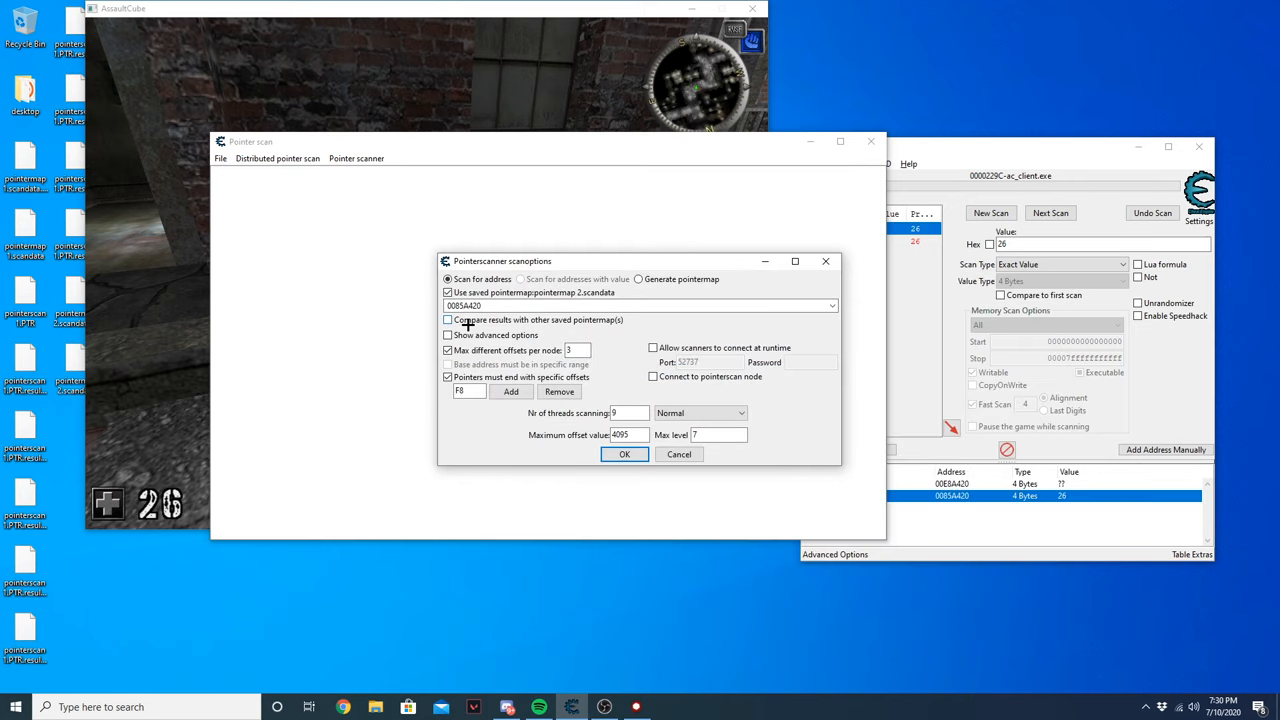
Compare results against pointermap 1.scandata using address 00E8A420
click(455, 318)
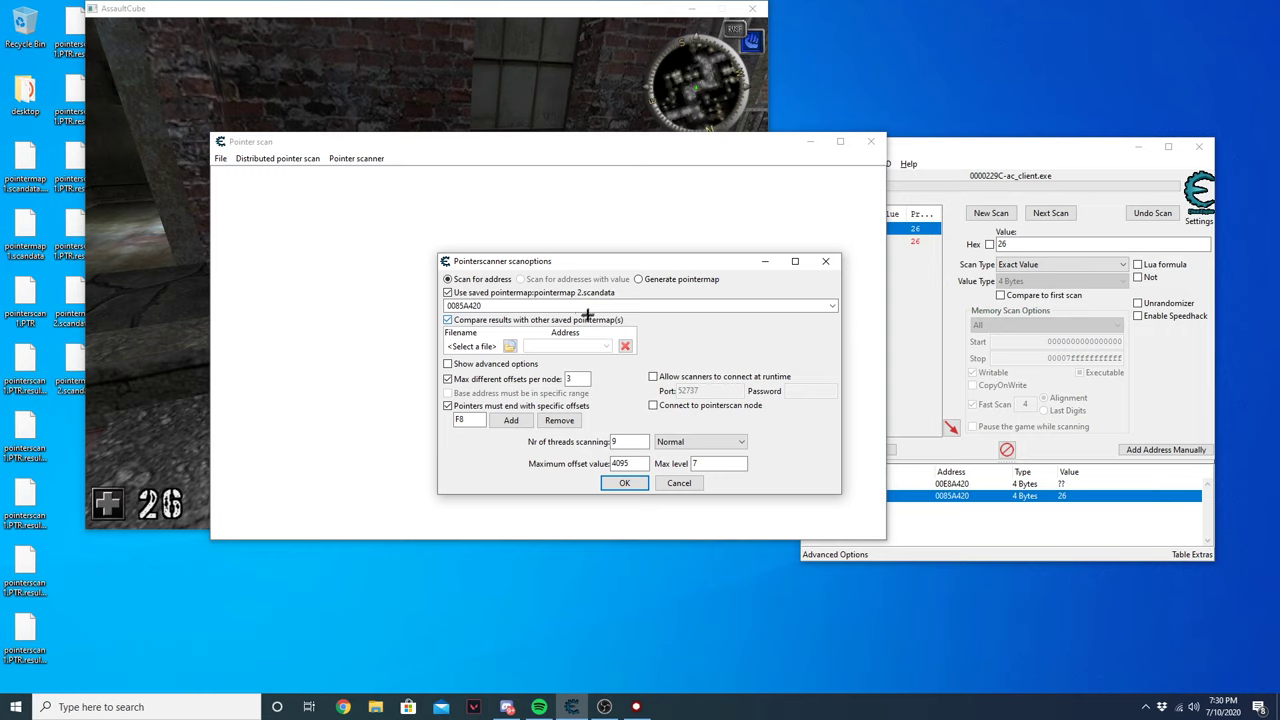
click(509, 346)
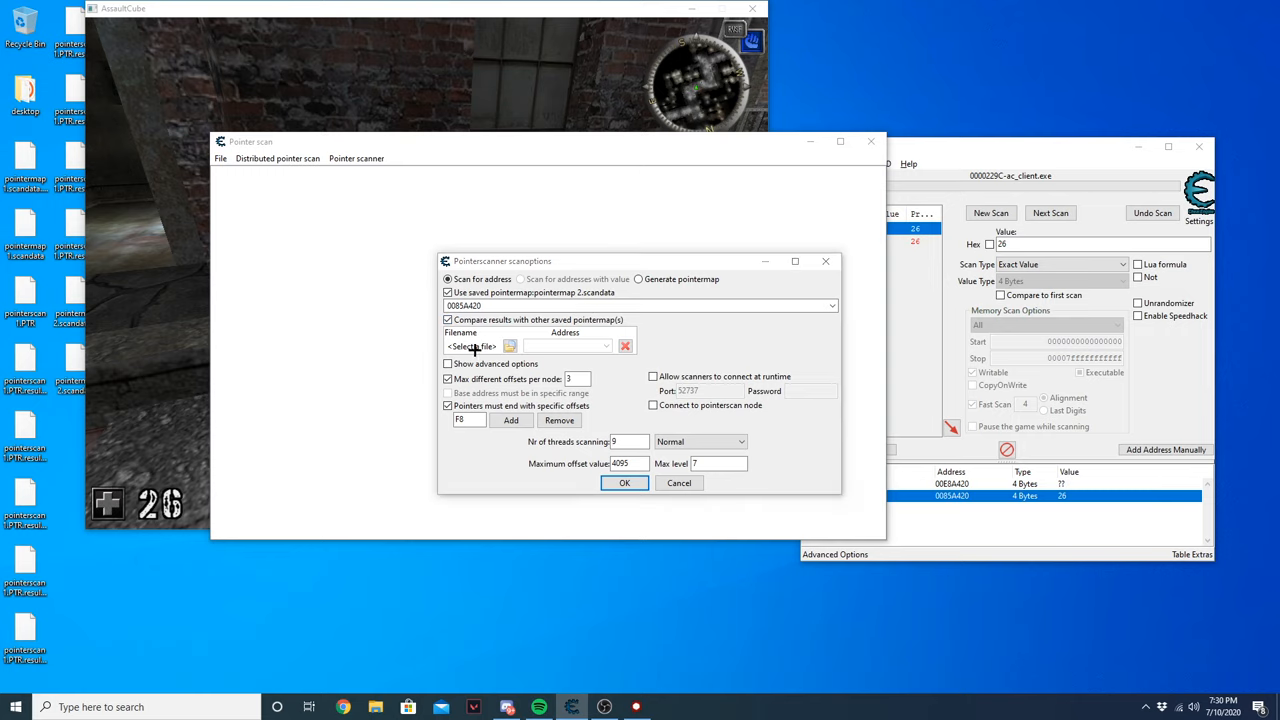
click(617, 381)
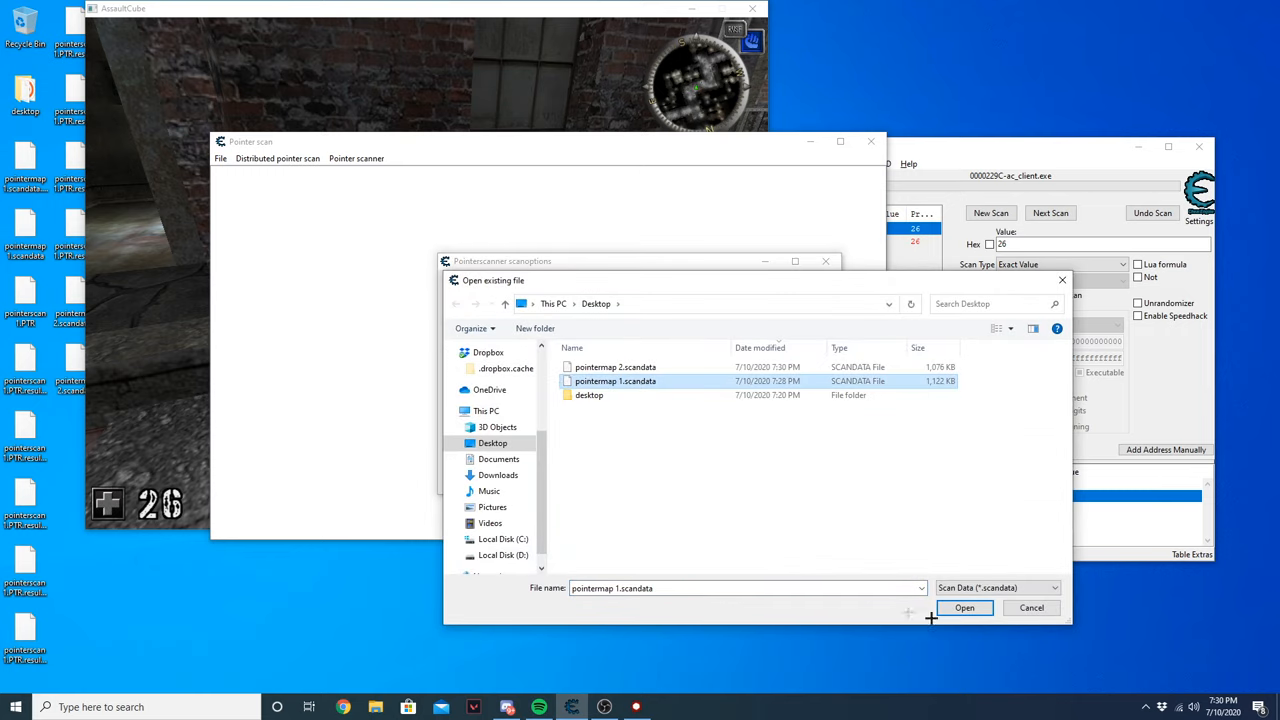
click(964, 607)
click(595, 346)
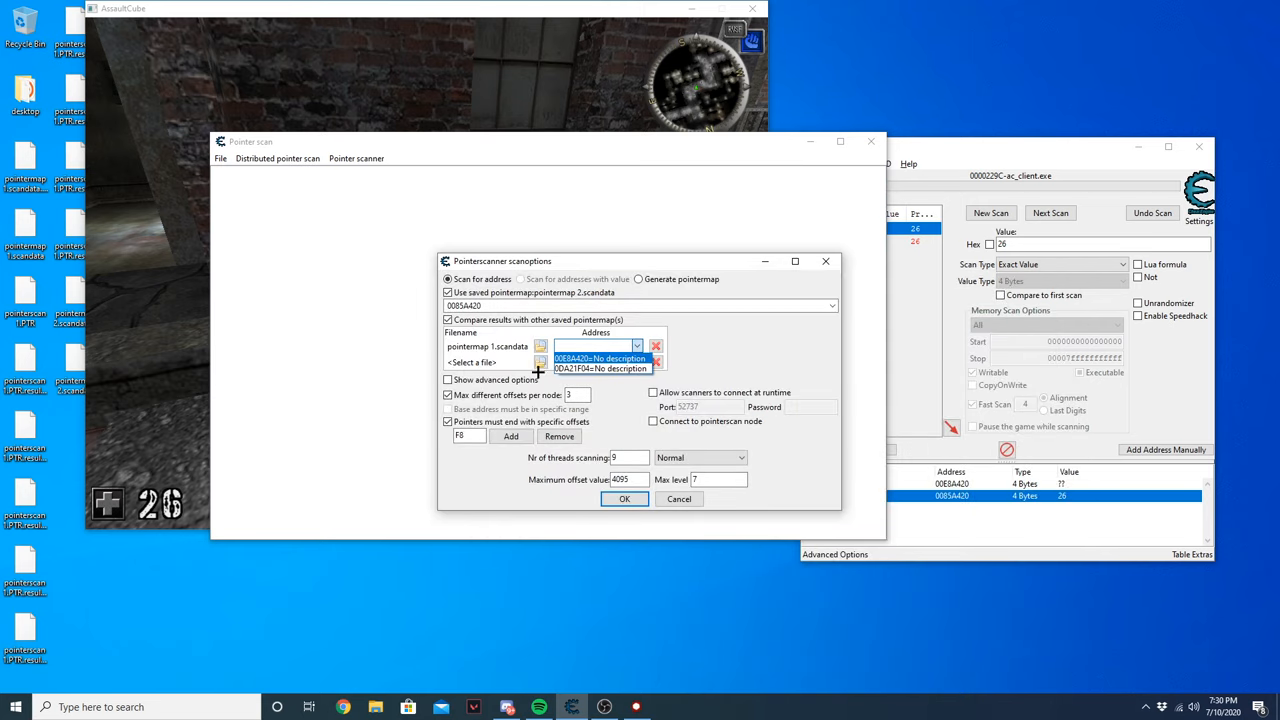
click(598, 358)
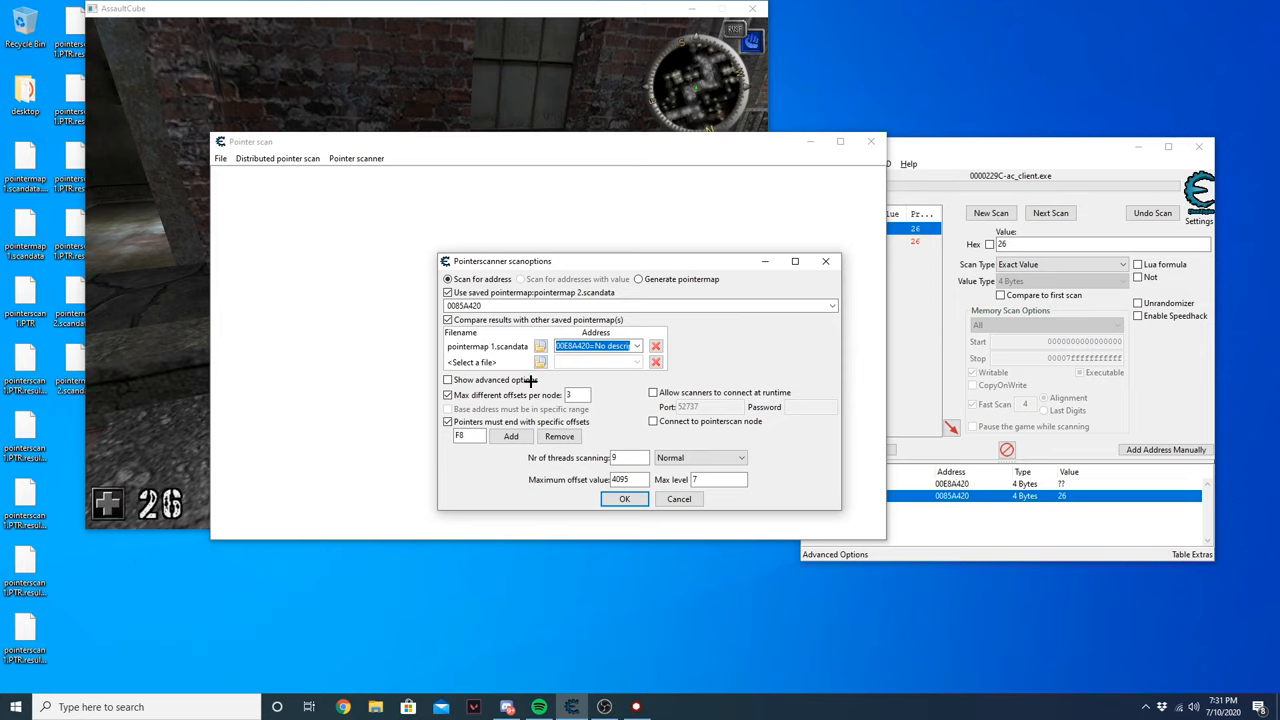
Save the comparison results as pointerscan 2.PTR and run the scan
click(628, 498)
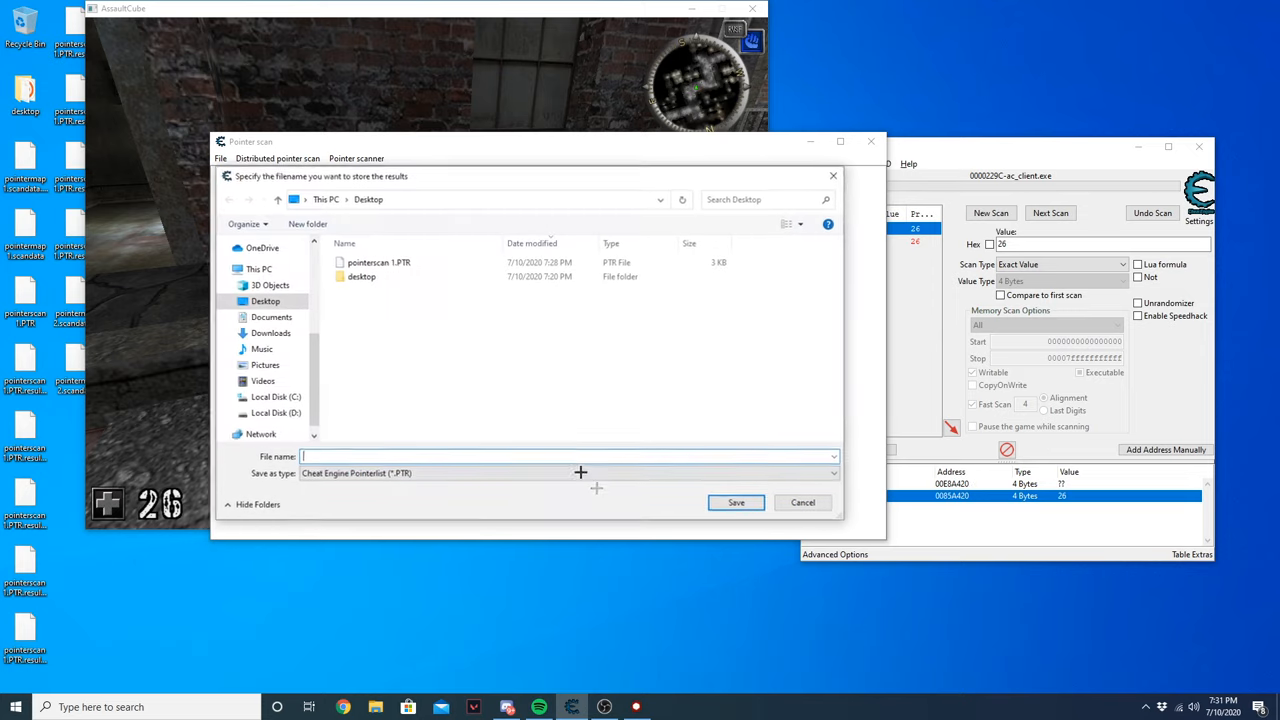
click(380, 261)
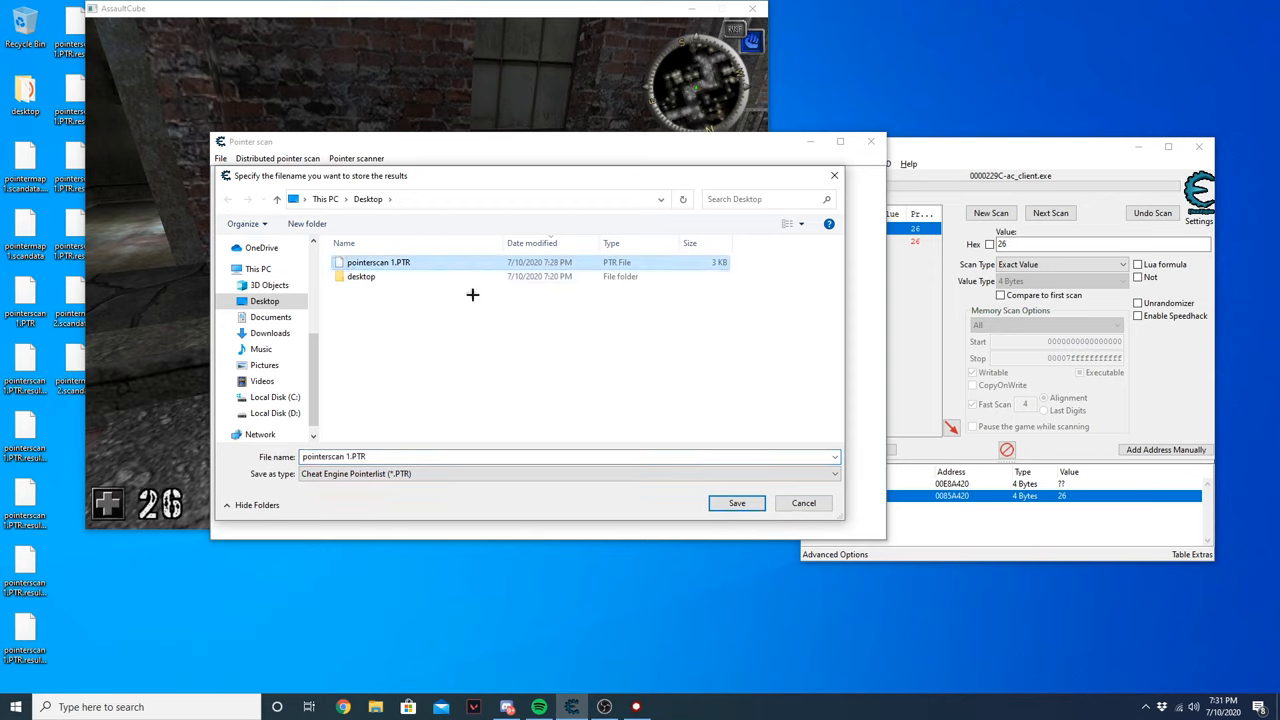
drag(365, 456, 302, 456)
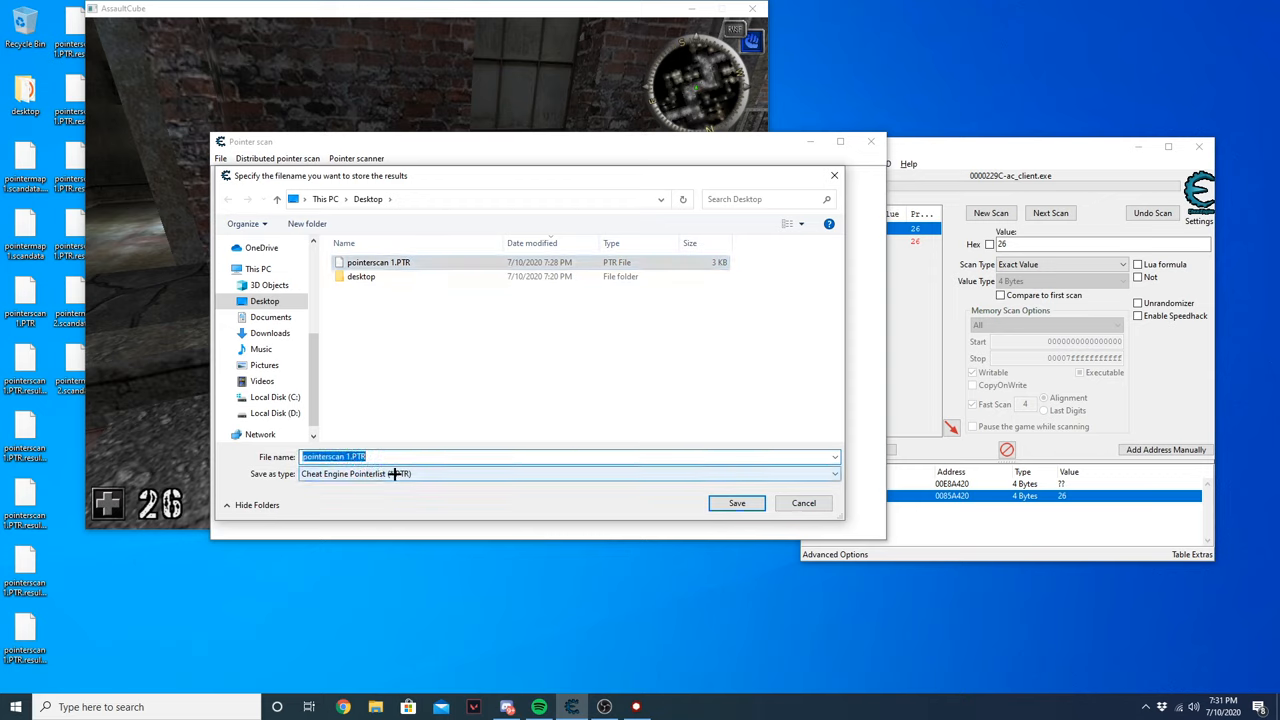
click(350, 456)
key(BackSpace)
text(2)
click(714, 503)
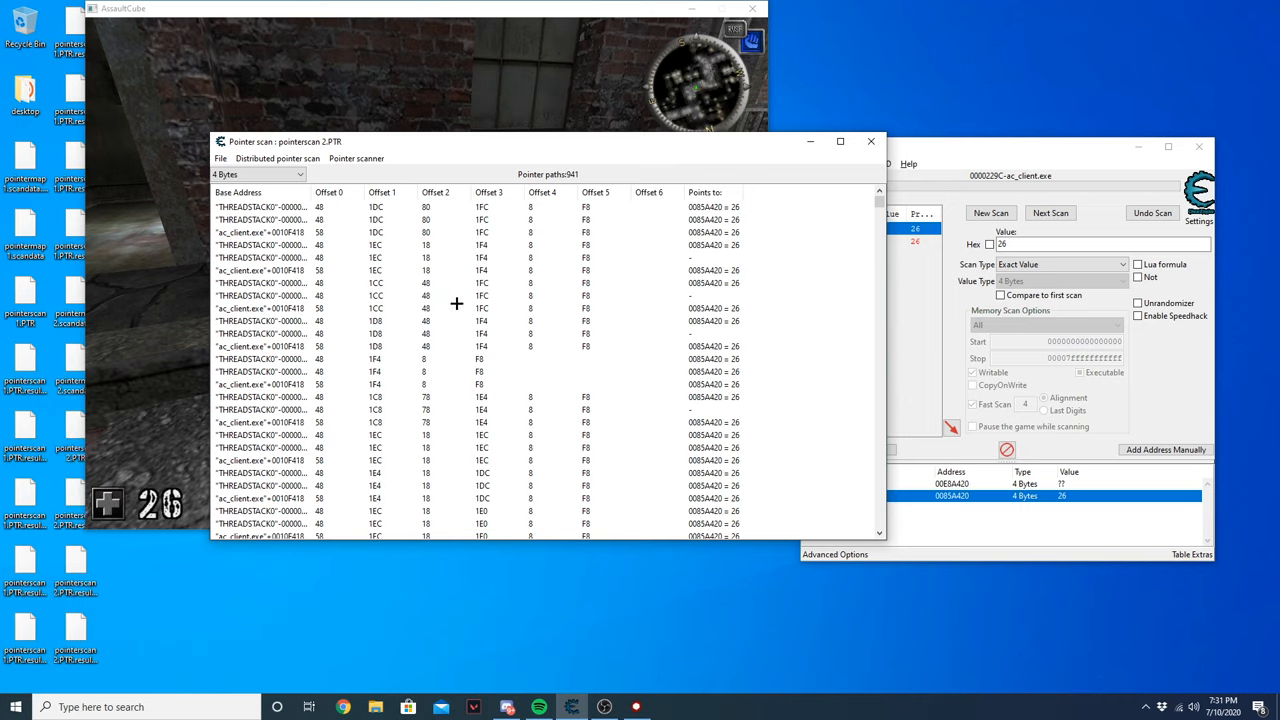
scroll(457, 302, down, 10)
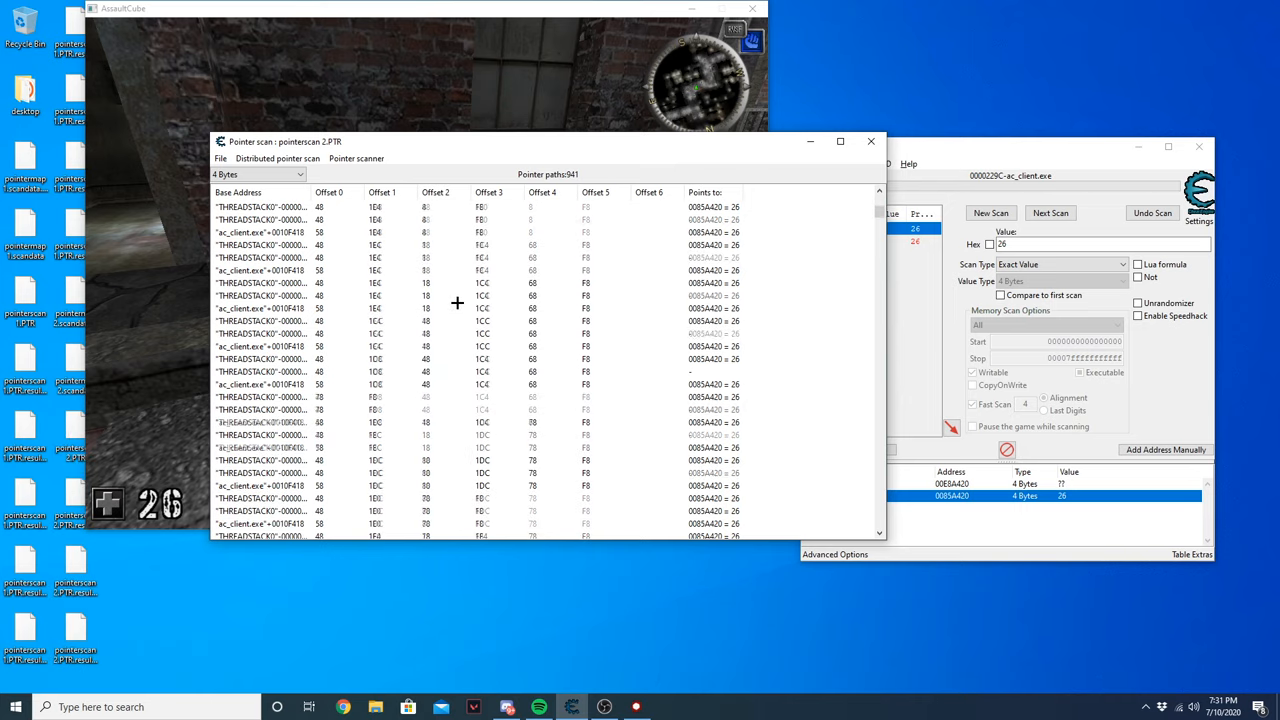
scroll(457, 302, down, 4)
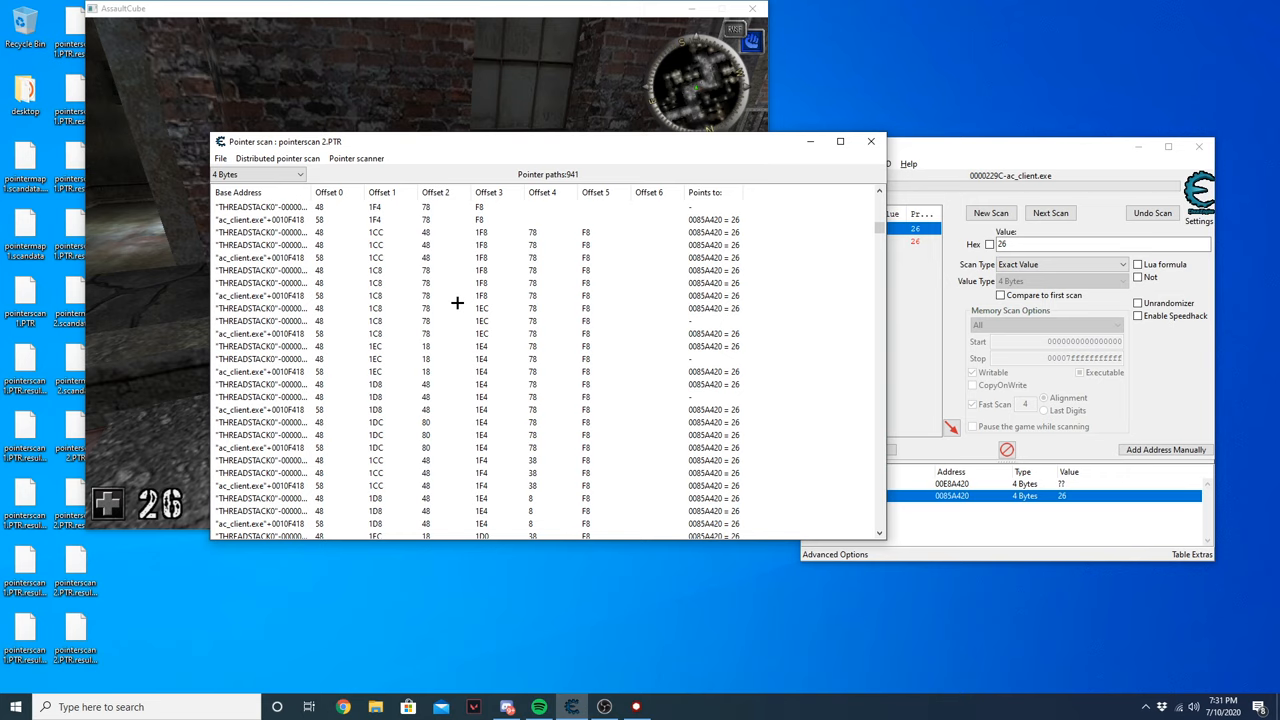
scroll(457, 302, down, 5)
Browse the pointer paths and settle on the ac_client.exe+00109B74 result with offset F8
click(279, 385)
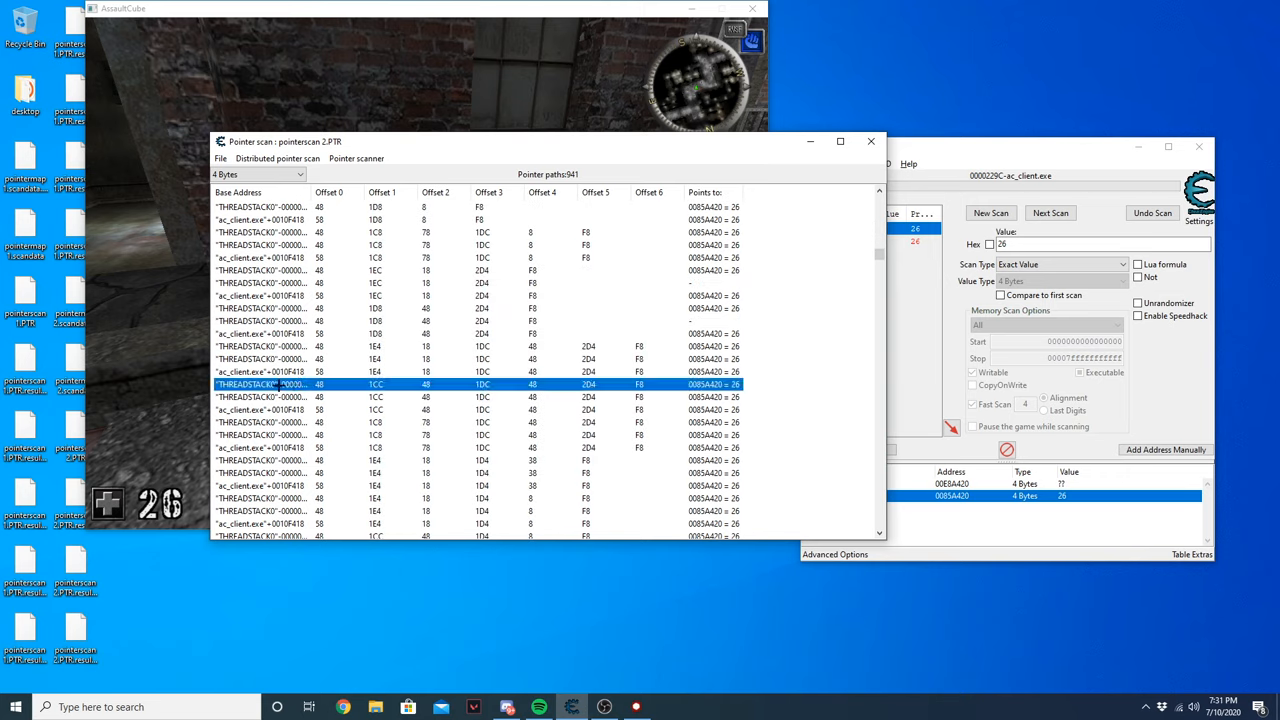
scroll(264, 385, down, 4)
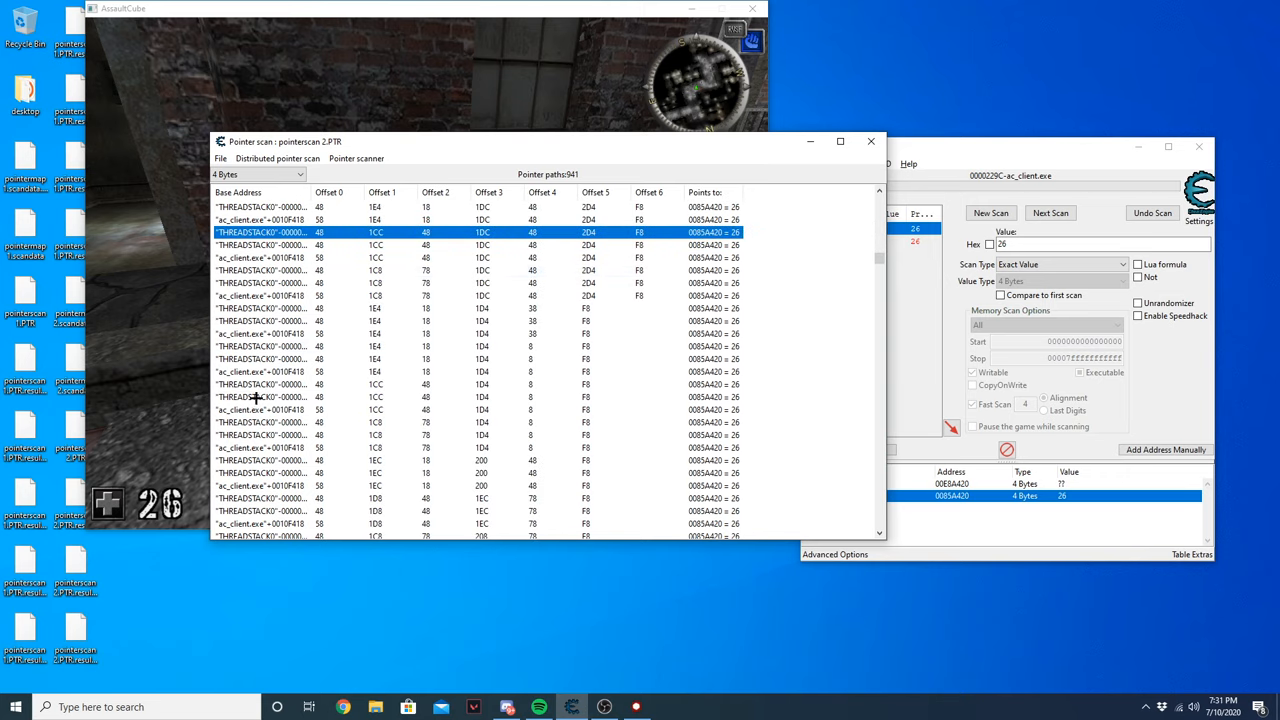
click(252, 409)
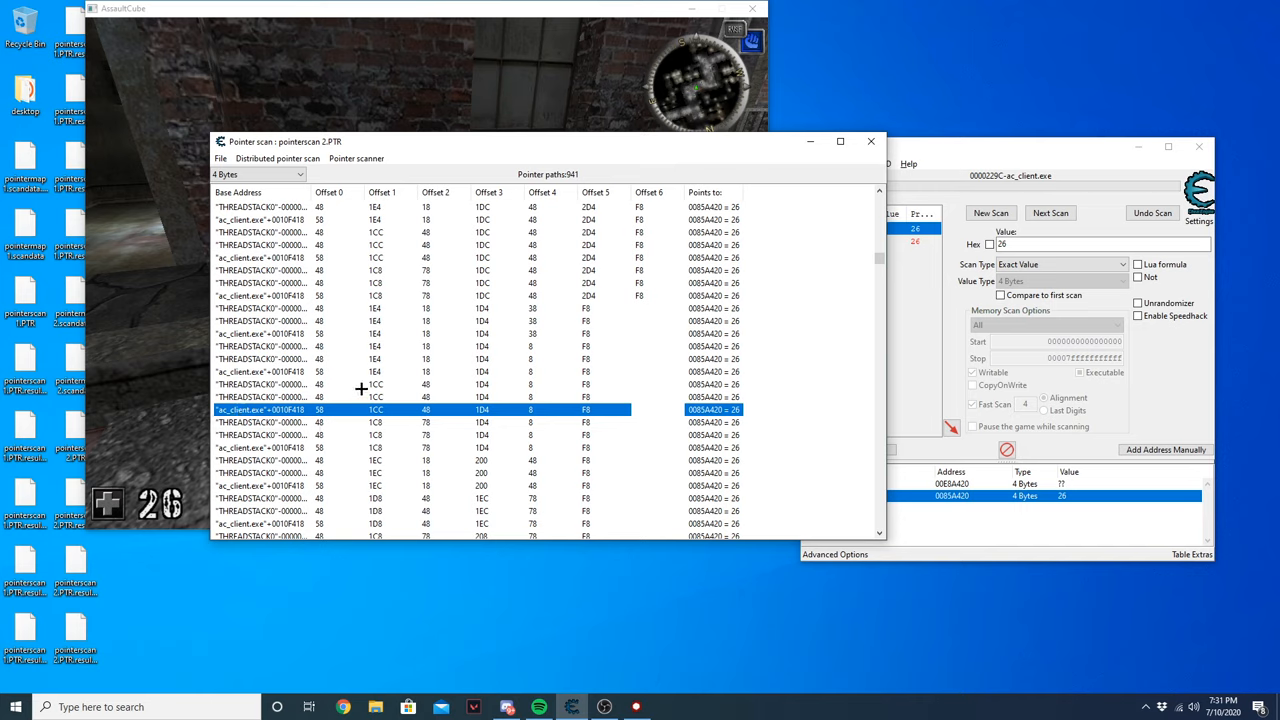
scroll(361, 389, down, 3)
scroll(365, 386, down, 2)
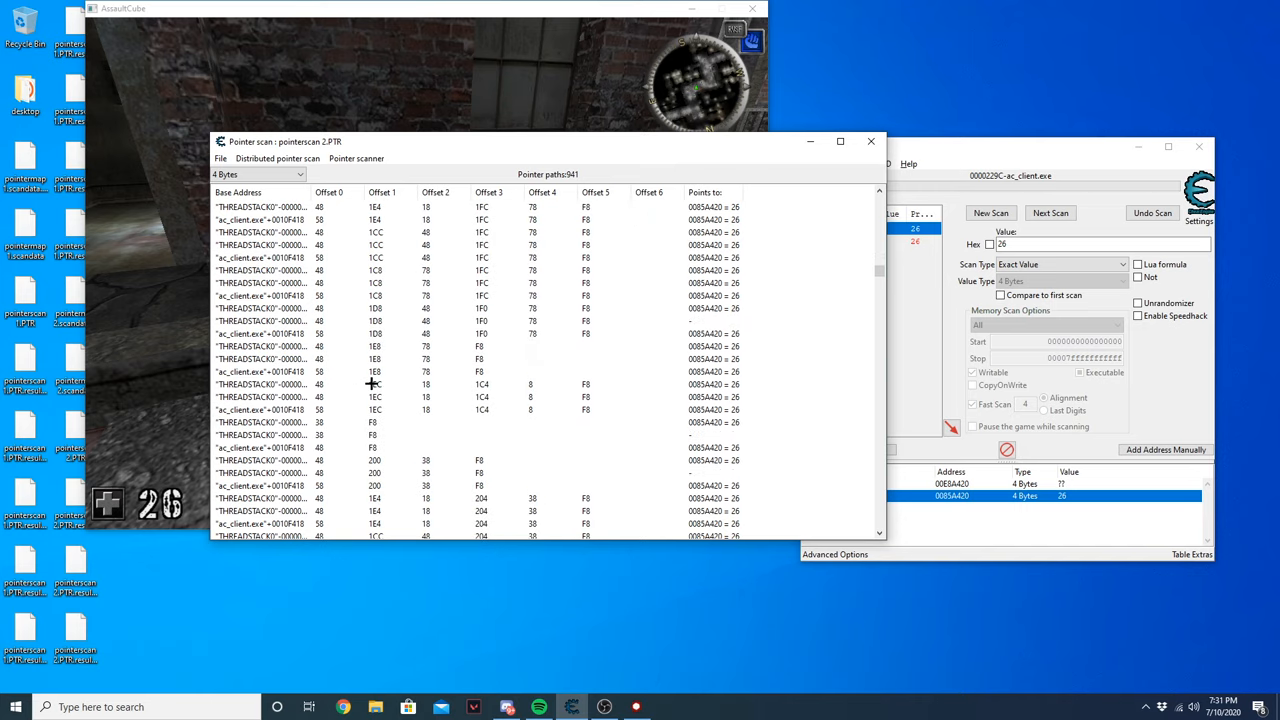
scroll(371, 384, down, 2)
scroll(372, 384, down, 2)
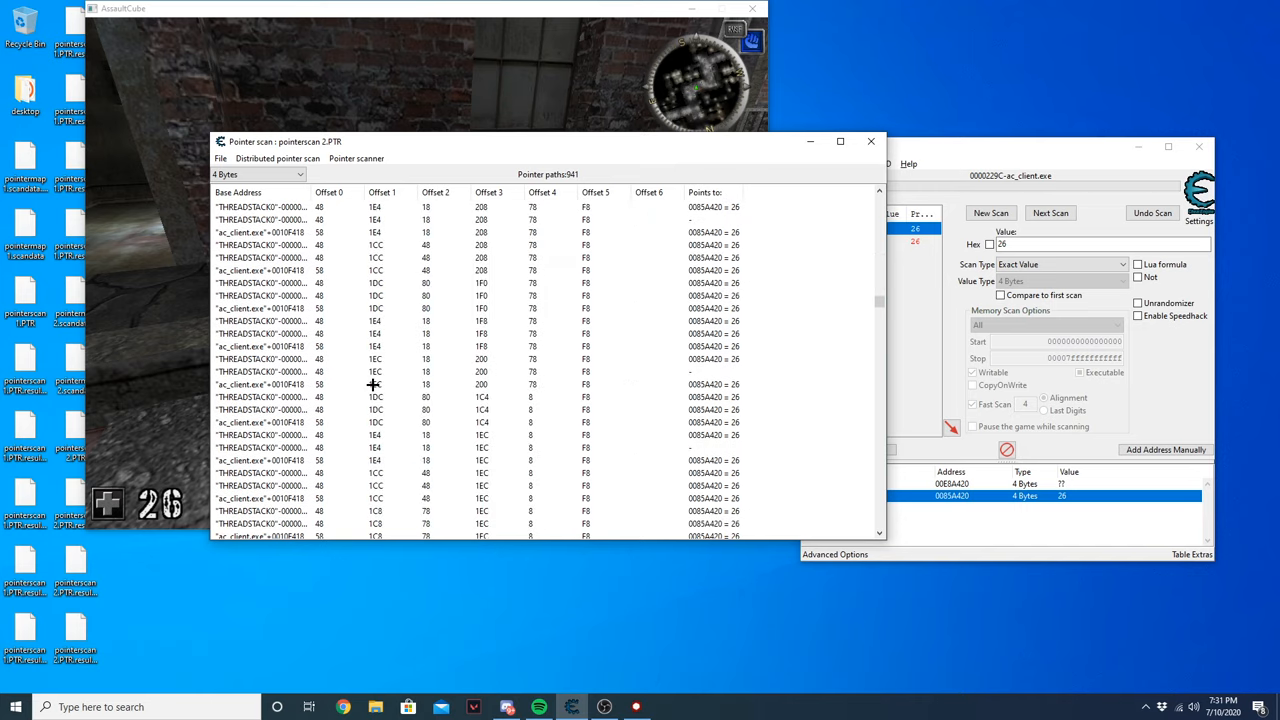
scroll(372, 384, down, 3)
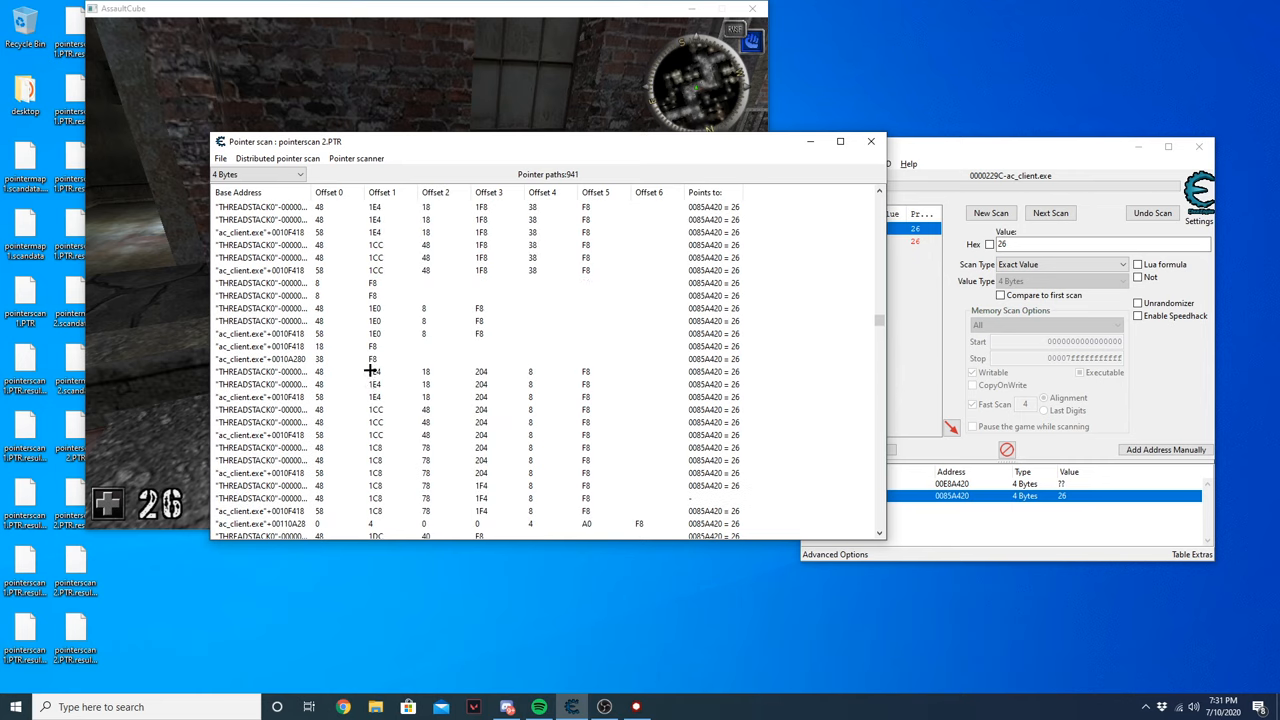
scroll(370, 370, down, 3)
scroll(370, 368, down, 3)
scroll(370, 368, down, 3)
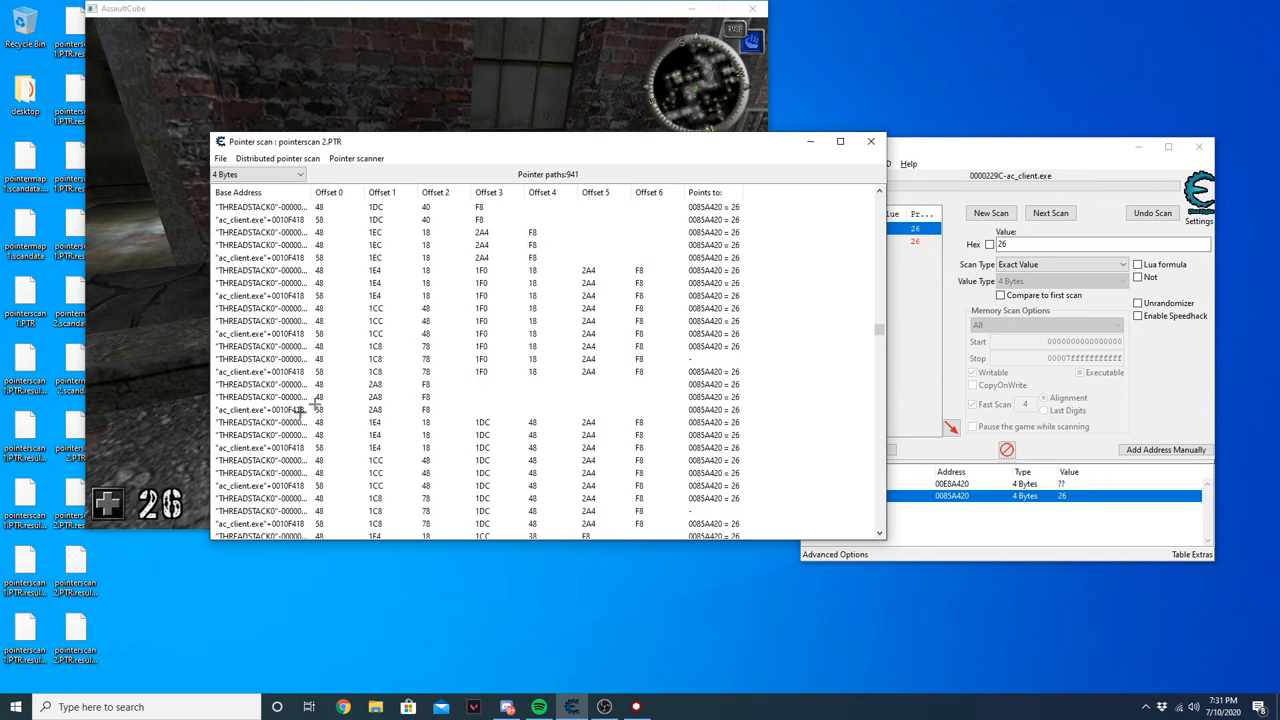
click(237, 410)
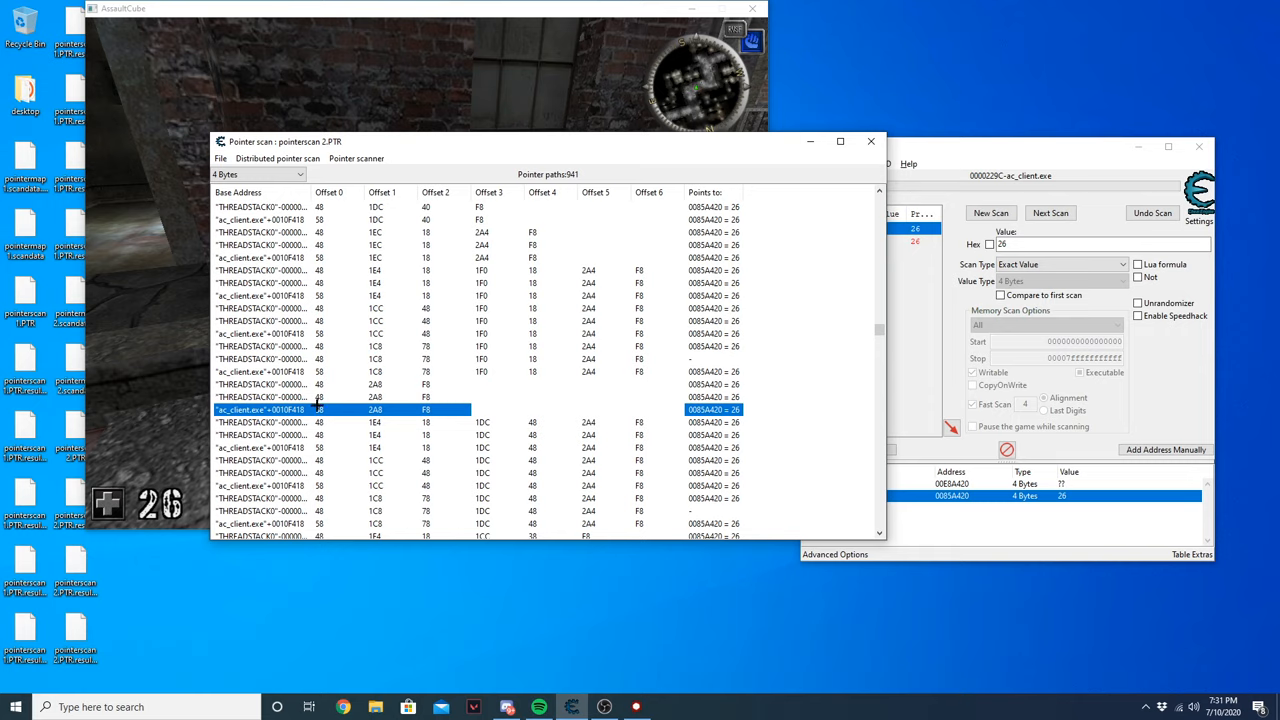
scroll(396, 362, down, 3)
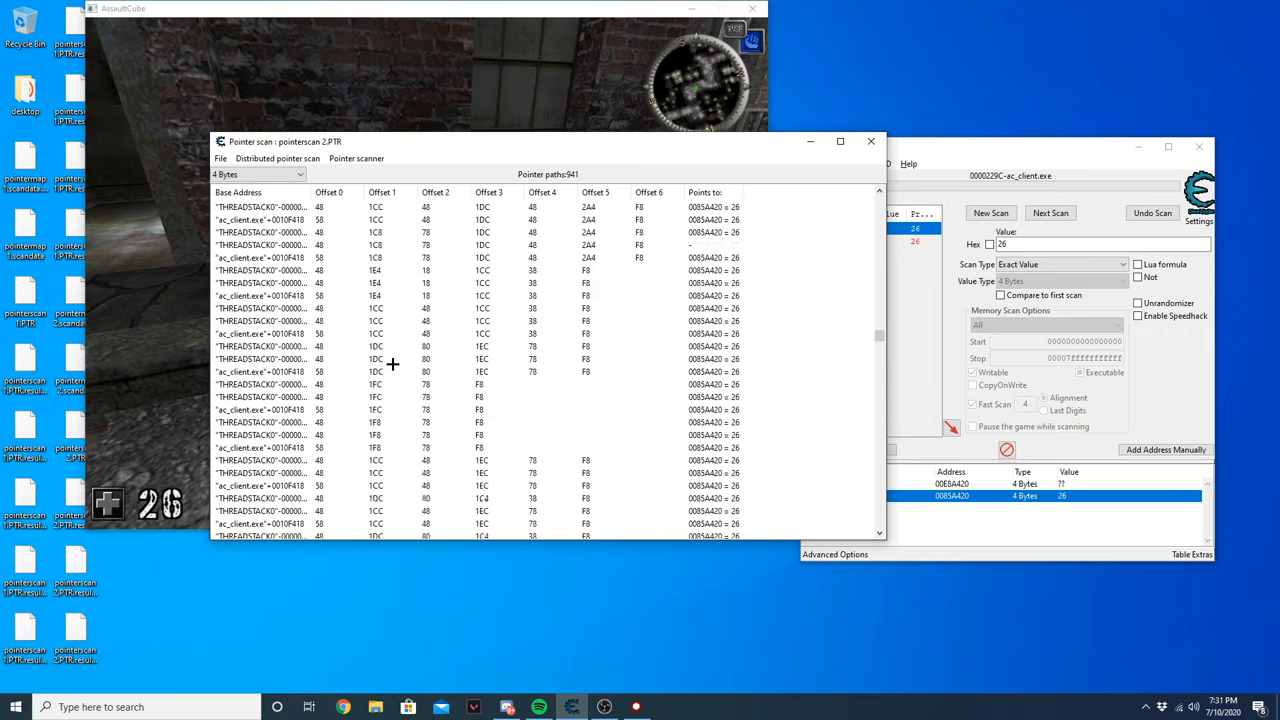
click(307, 349)
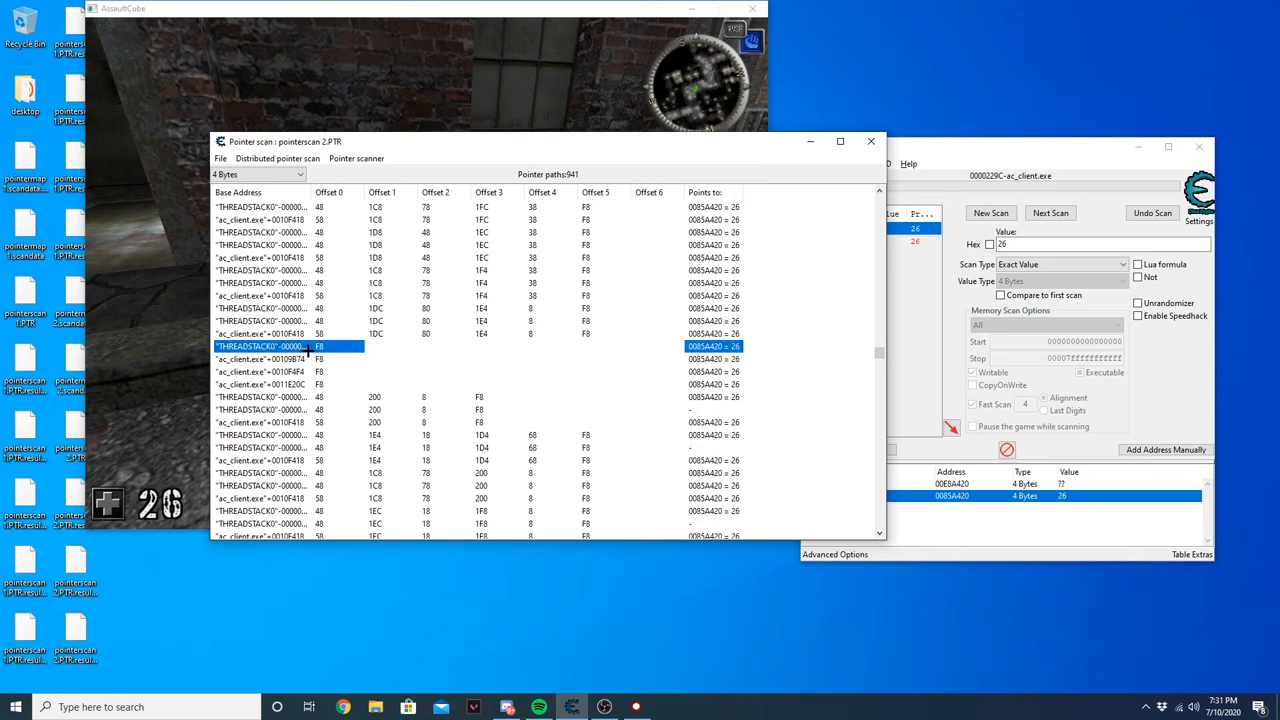
click(290, 384)
click(313, 359)
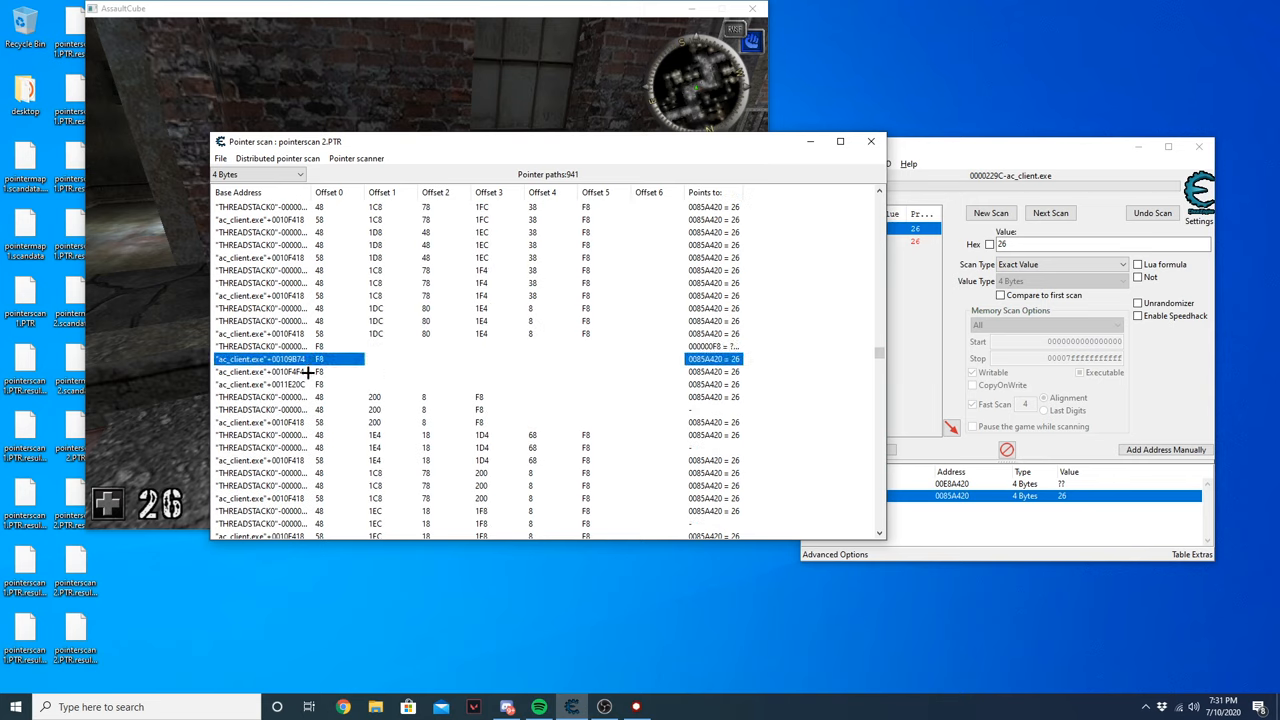
Add the ac_client.exe+00109B74 pointer with offset F8 to the address list
double_click(280, 358)
click(948, 510)
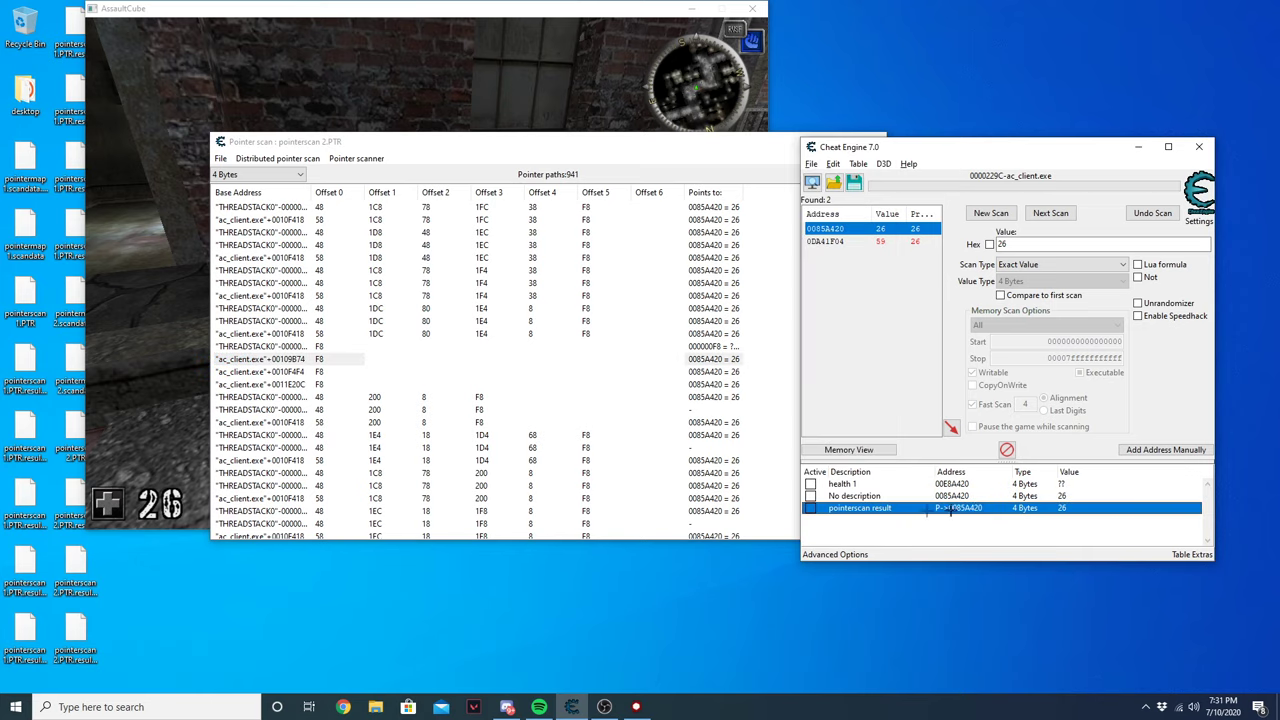
click(283, 358)
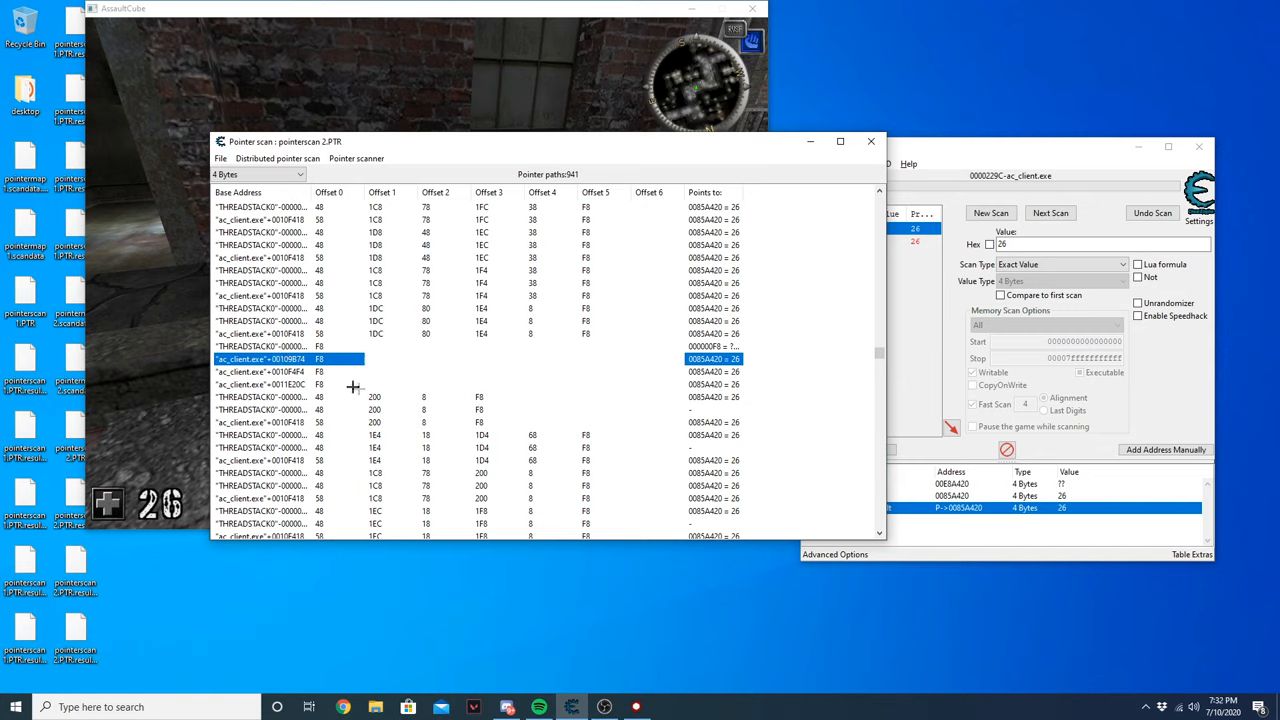
Change the pointer entry's value to 100 so the in-game health reads 100
click(1065, 508)
double_click(1065, 508)
text(100)
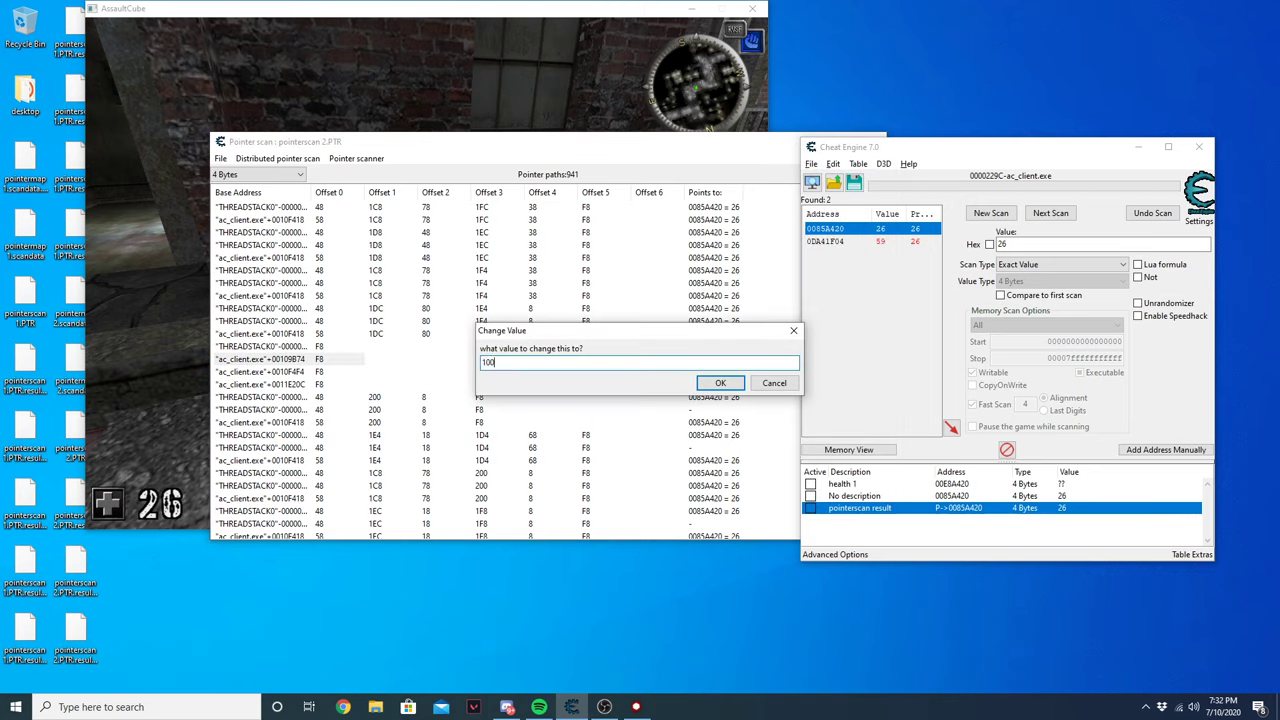
key(Return)
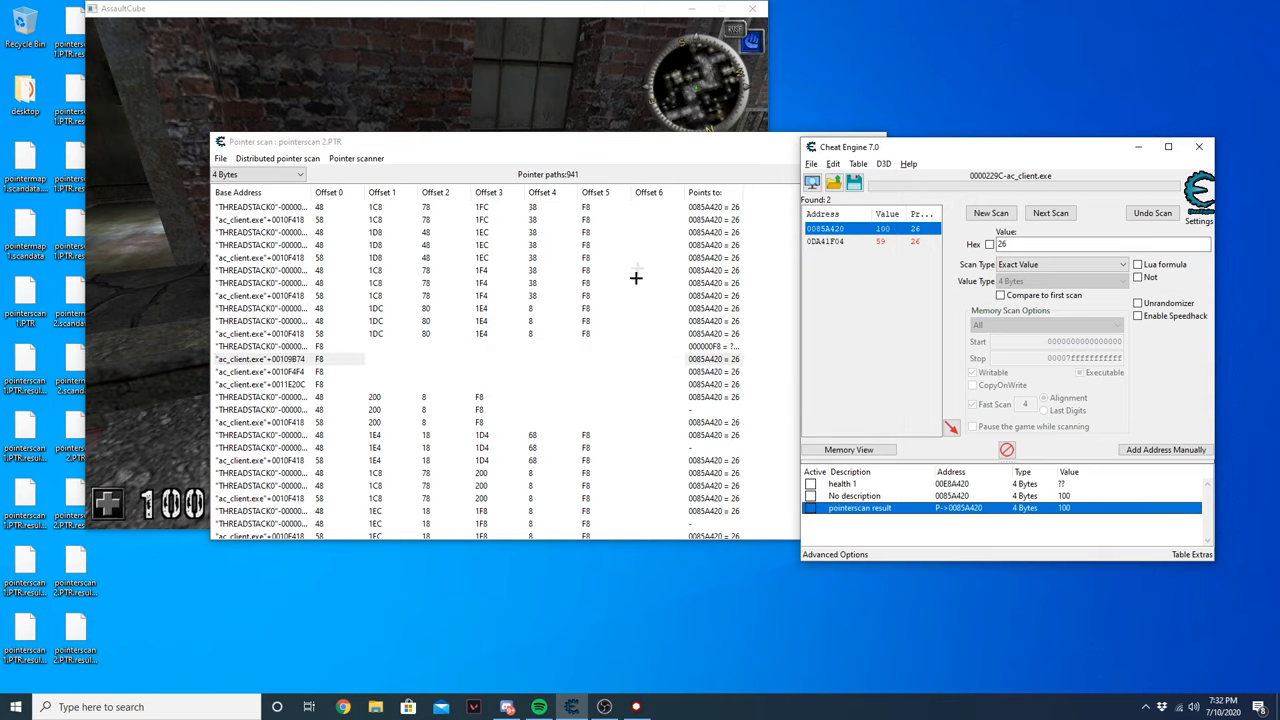
drag(645, 155, 741, 188)
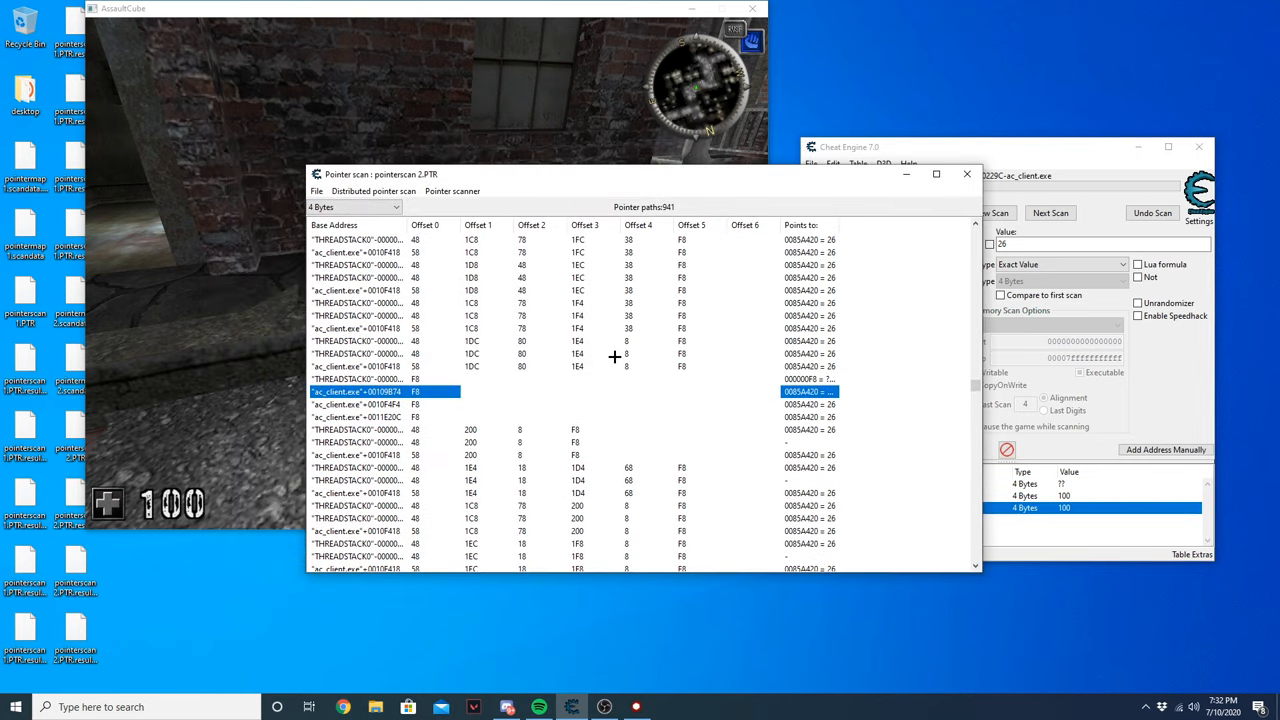
drag(769, 175, 727, 178)
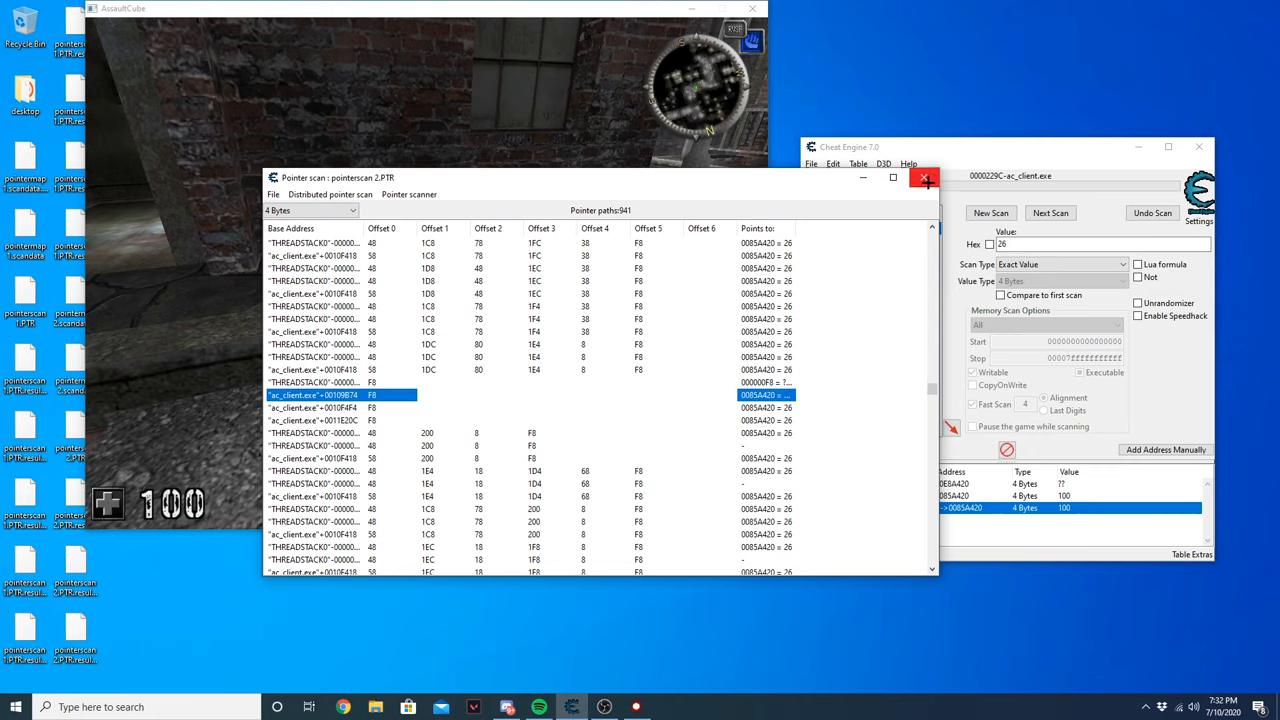